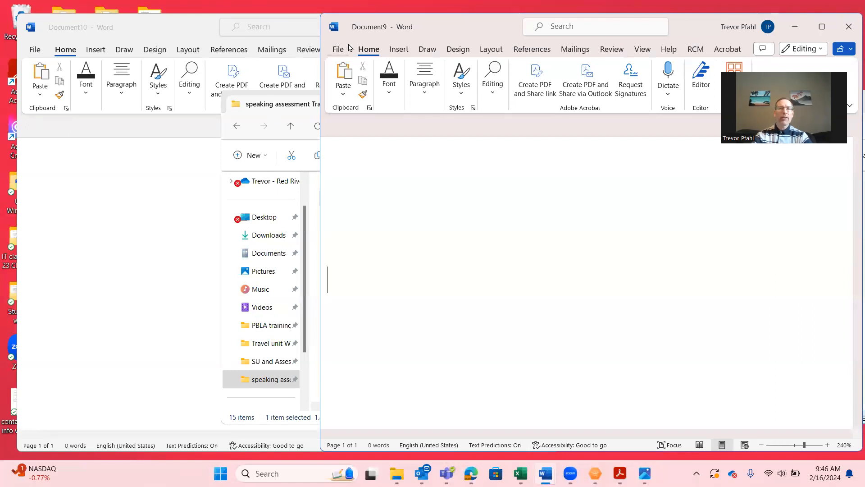
- Open the Transcribe tool in Document9
click(344, 52)
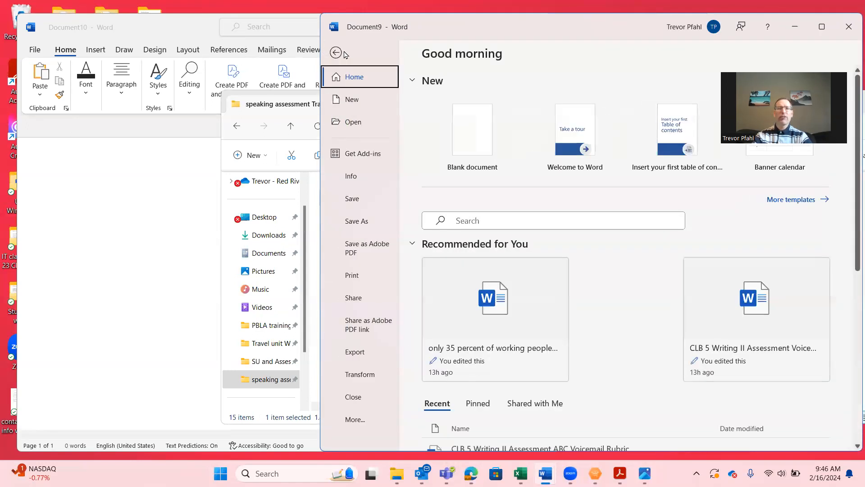
click(336, 54)
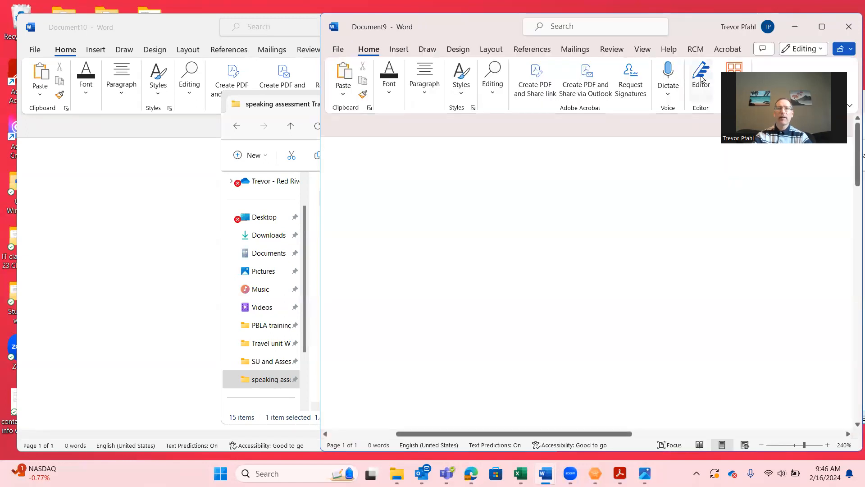
click(673, 101)
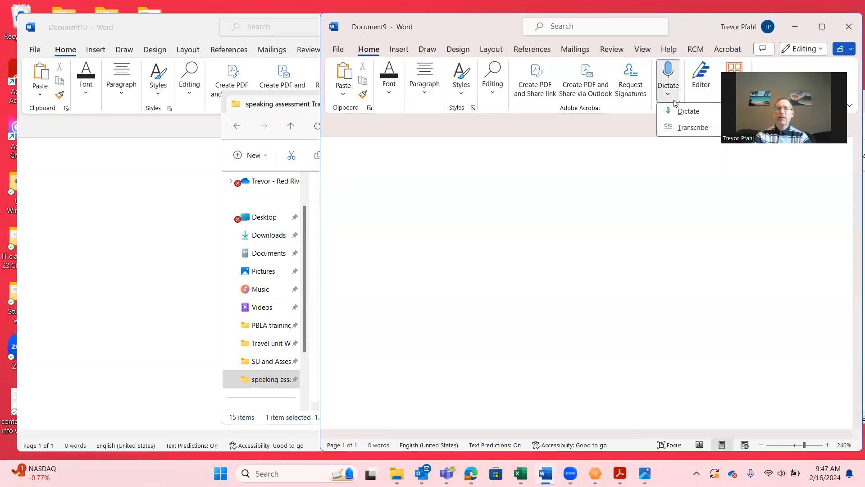
click(686, 128)
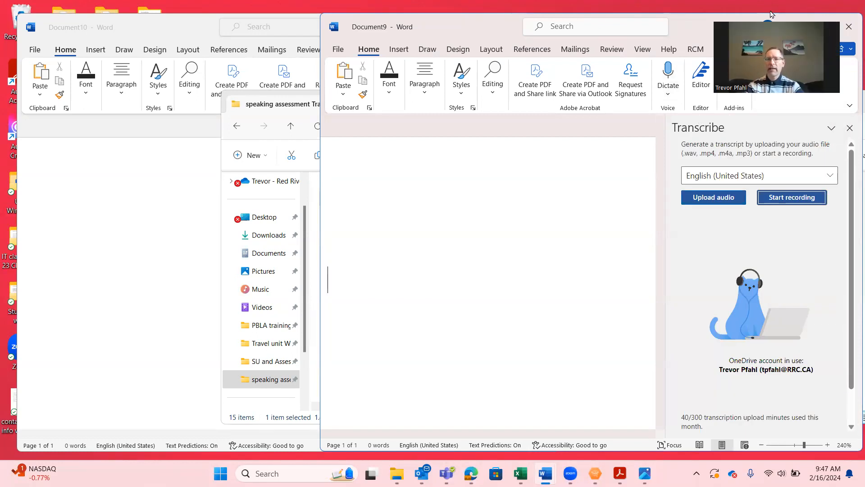
- Upload the first student's recording from the "speaking assessment Travel Feb 15" folder for transcription in Document9
click(723, 201)
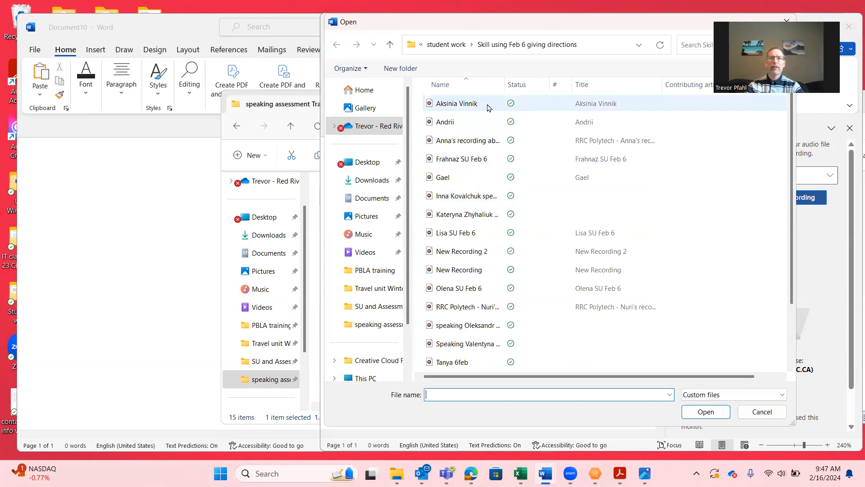
click(453, 44)
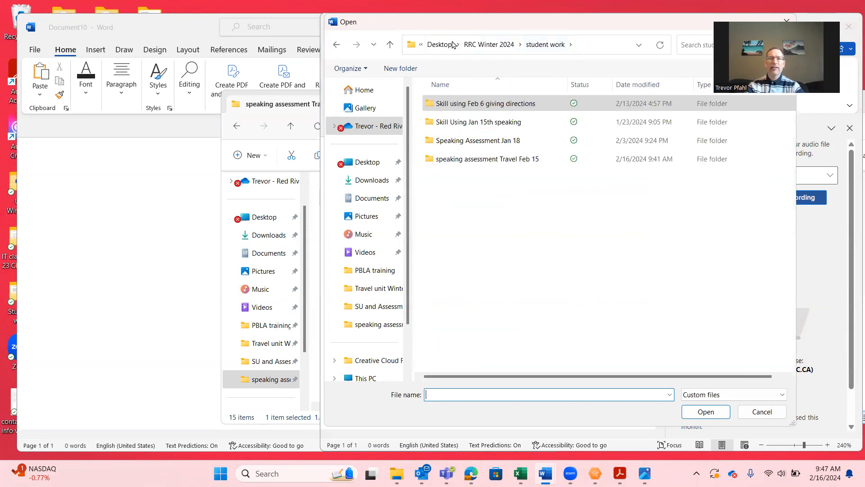
double_click(494, 160)
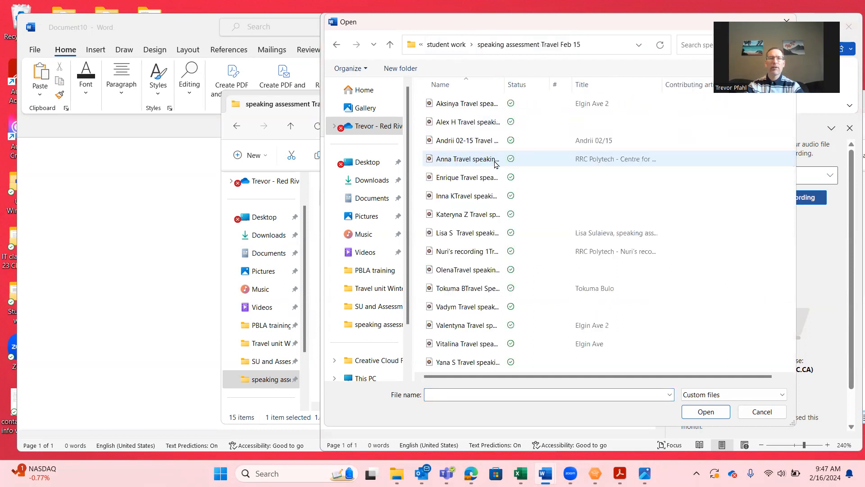
click(477, 104)
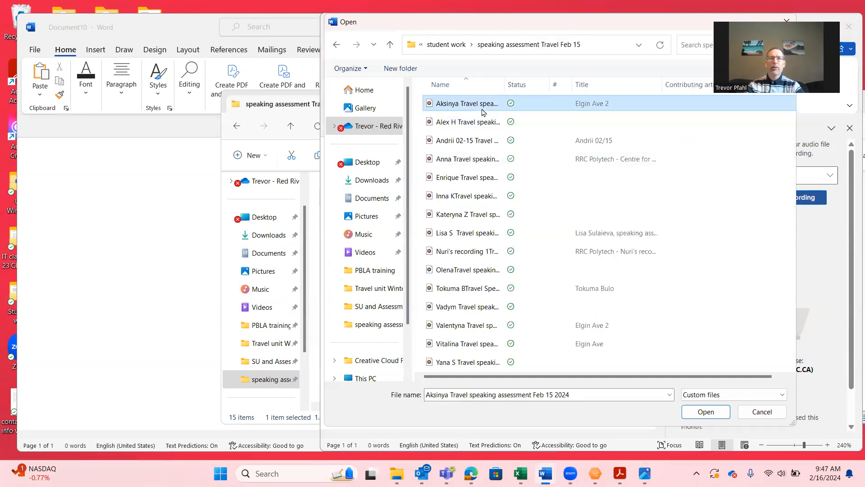
click(706, 415)
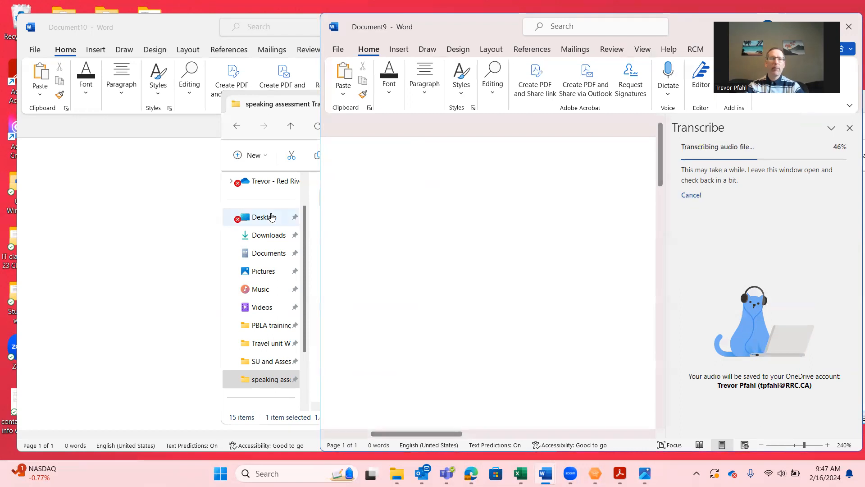
- In Document10, open Transcribe and upload the second student's recording from the "speaking assessment Travel Feb 15" folder
click(195, 232)
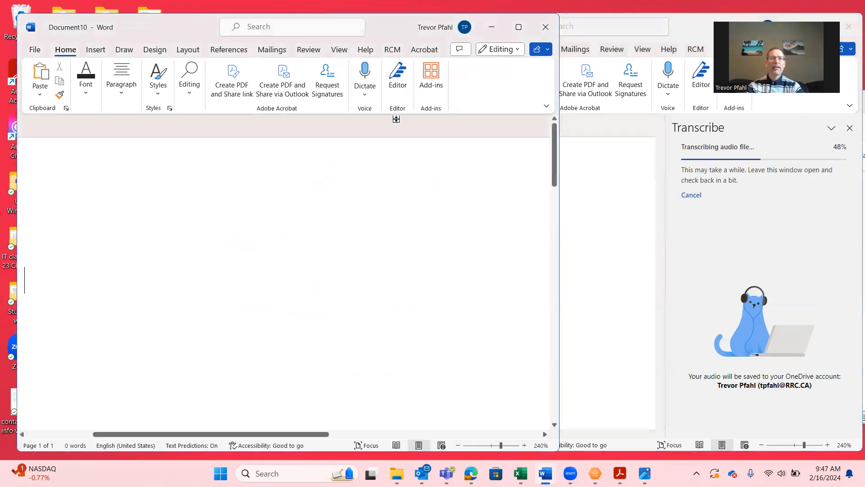
click(365, 94)
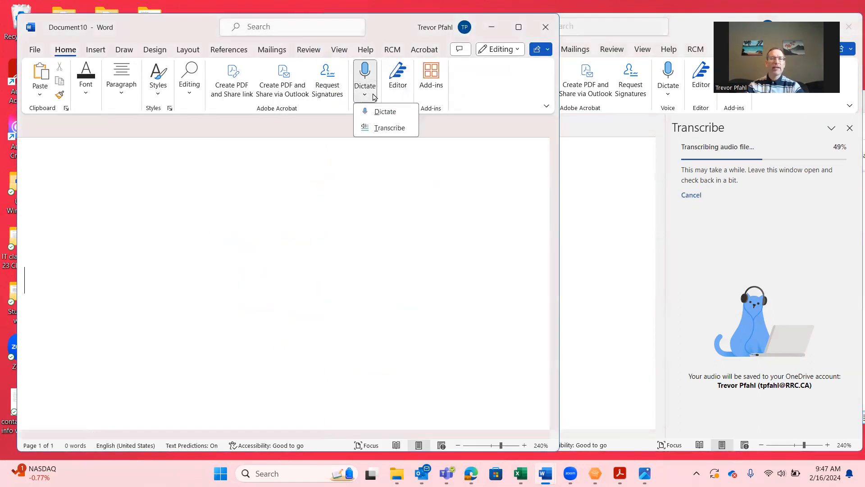
click(385, 127)
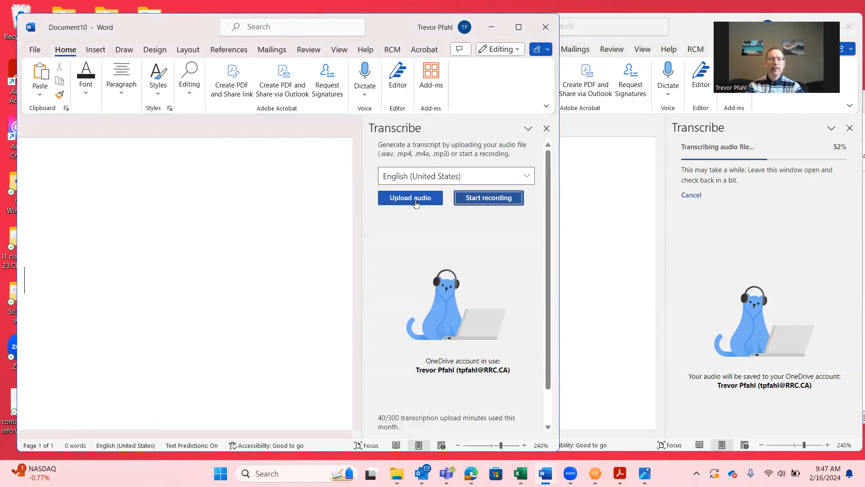
click(417, 199)
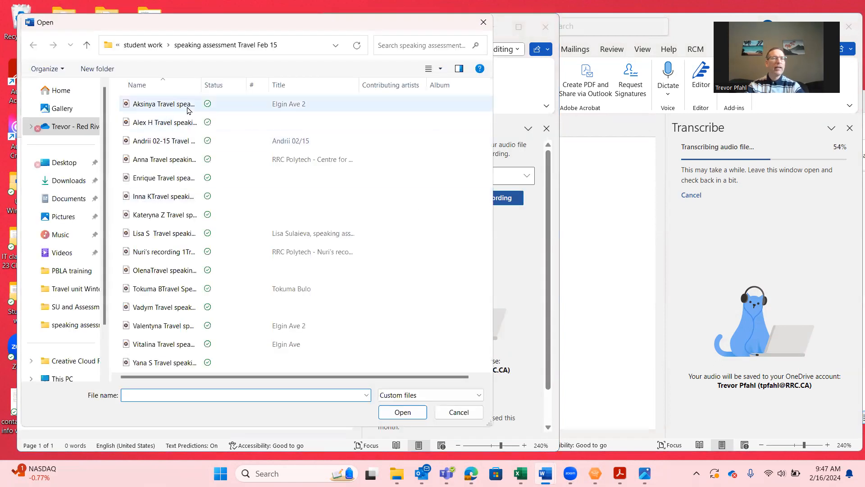
click(179, 121)
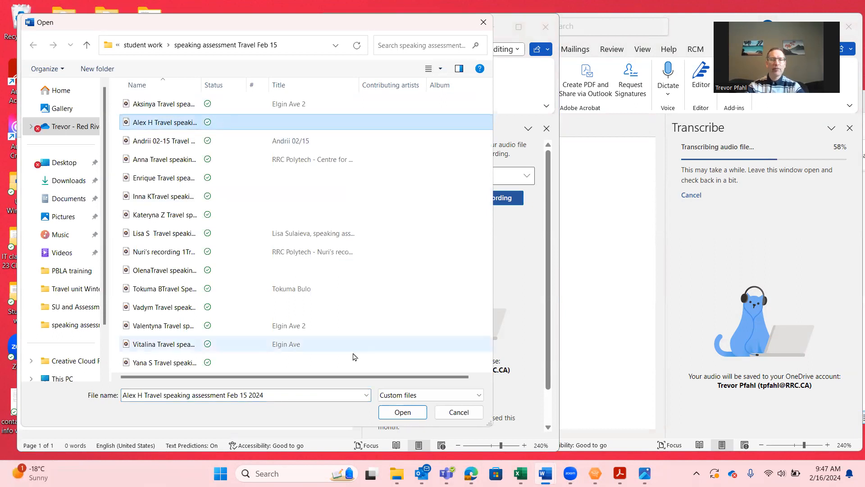
click(393, 414)
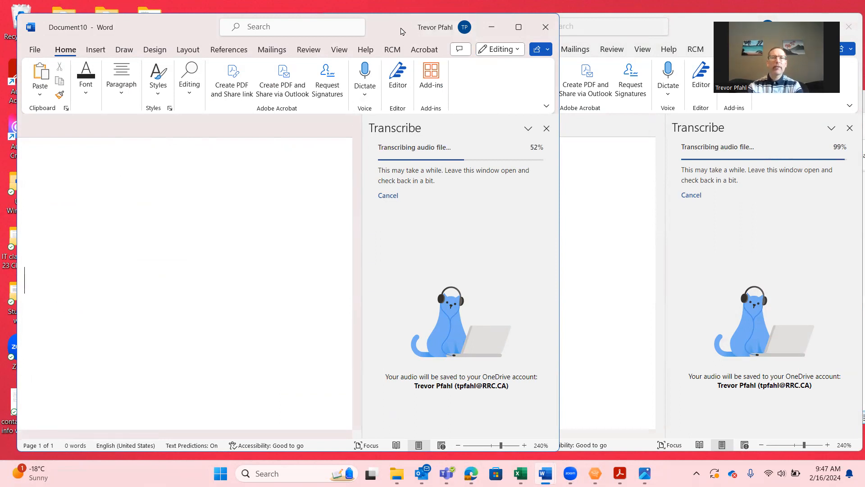
- Shift the Document10 window aside and add the first student's transcript to Document9 with speakers
drag(401, 31, 460, 42)
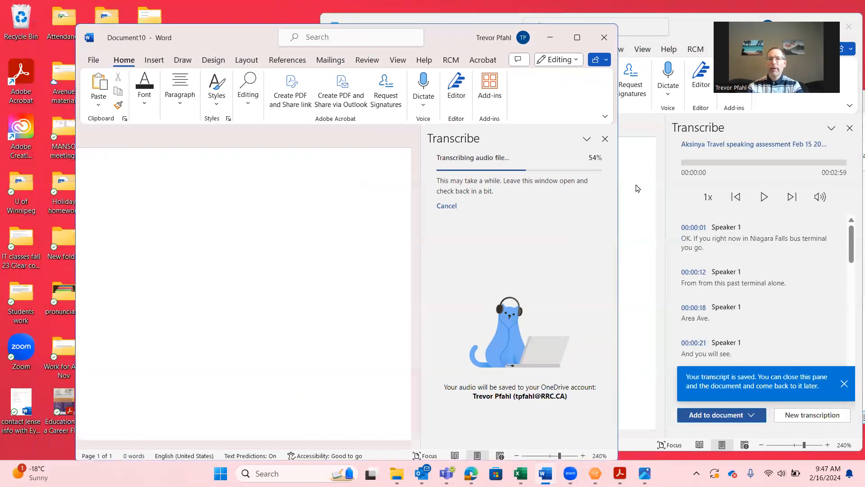
click(635, 184)
click(751, 415)
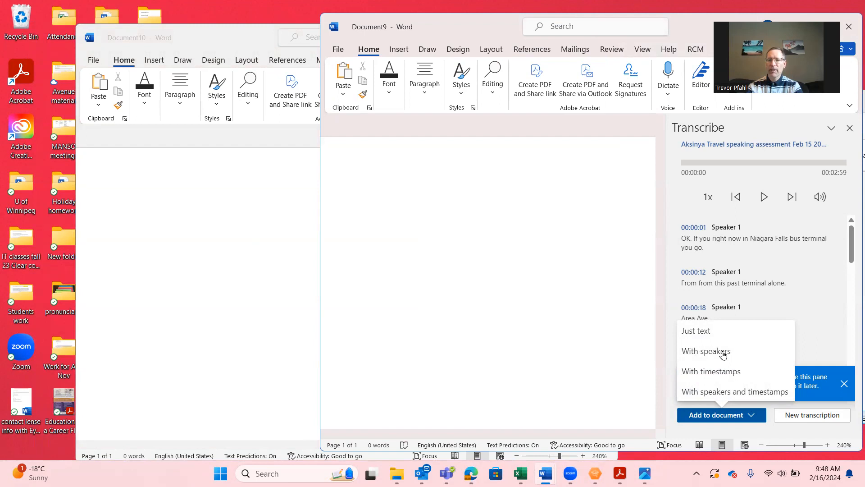
click(705, 351)
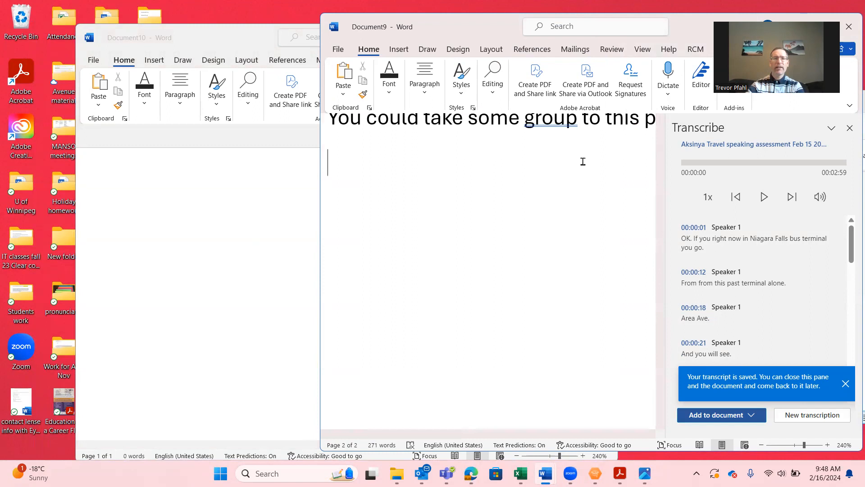
- Examine the inserted transcript in Document9 through to its end at 130% zoom
scroll(583, 160, up, 5)
scroll(583, 162, up, 10)
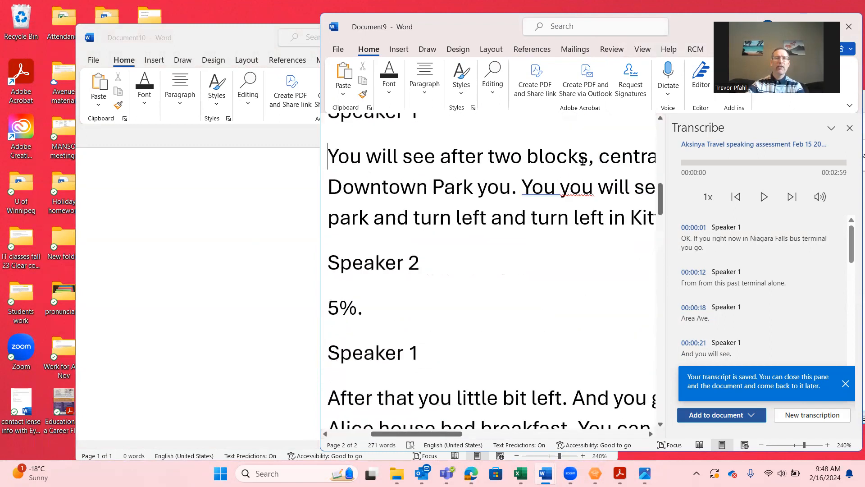
click(761, 445)
click(762, 445)
click(762, 445)
click(762, 445)
click(762, 445)
click(762, 445)
click(762, 447)
click(761, 446)
click(761, 446)
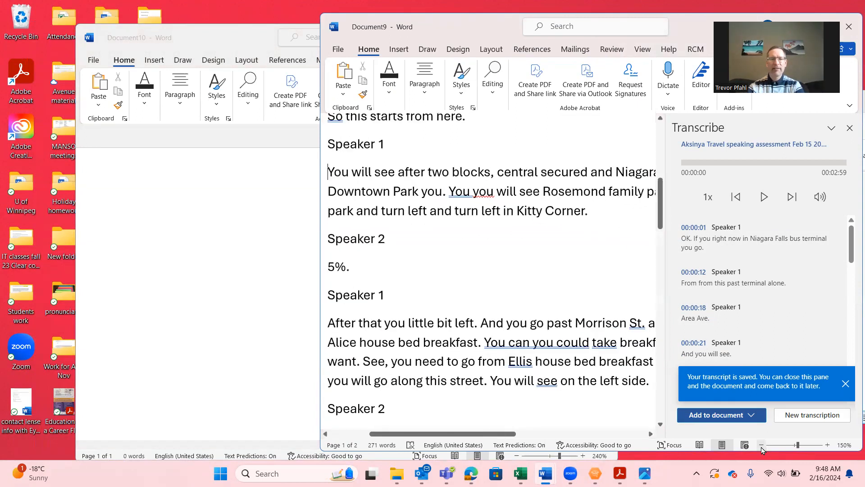
click(761, 446)
click(761, 447)
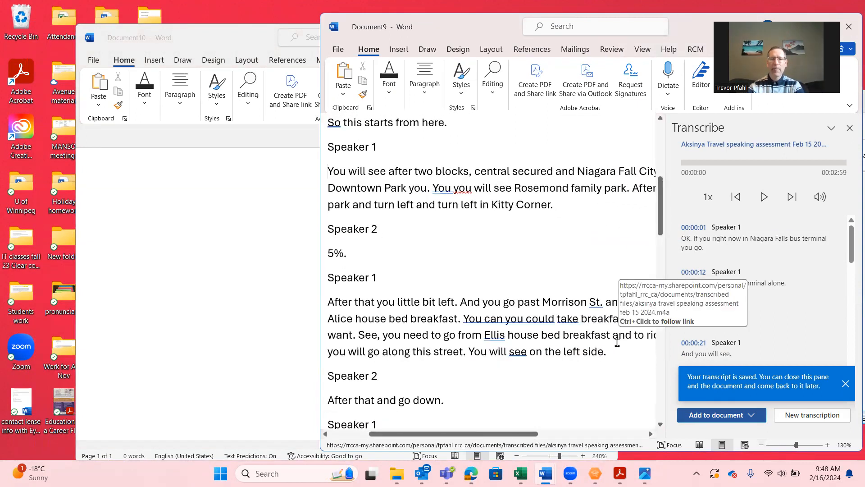
scroll(589, 358, down, 6)
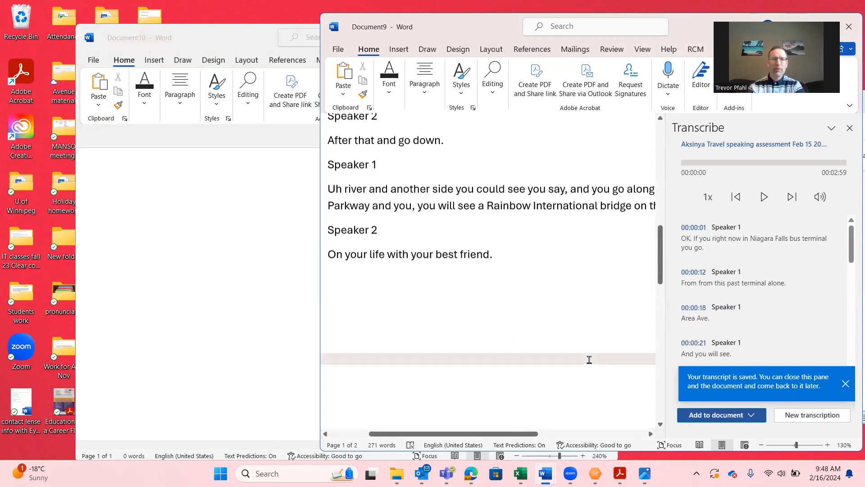
scroll(589, 359, down, 6)
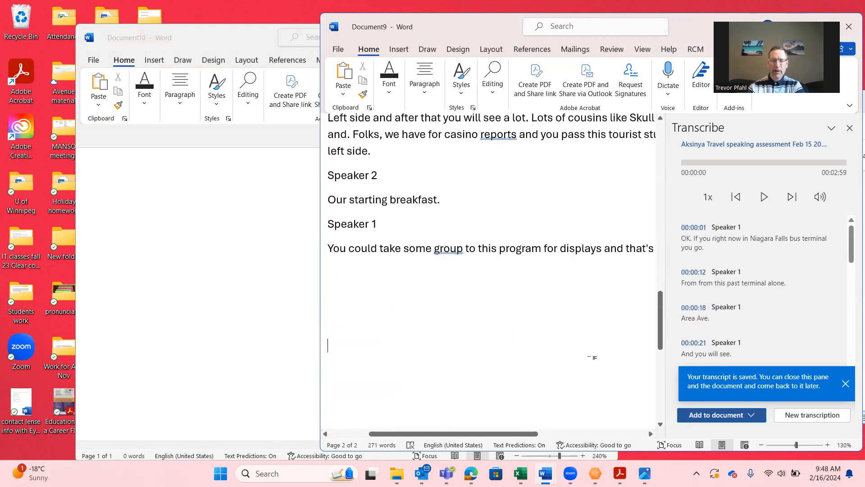
- Add the second student's transcript to Document10 with speakers
click(203, 257)
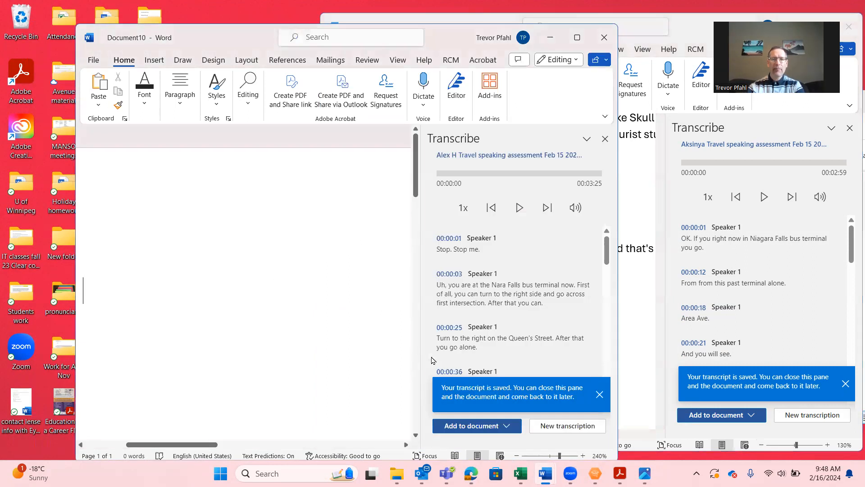
click(489, 425)
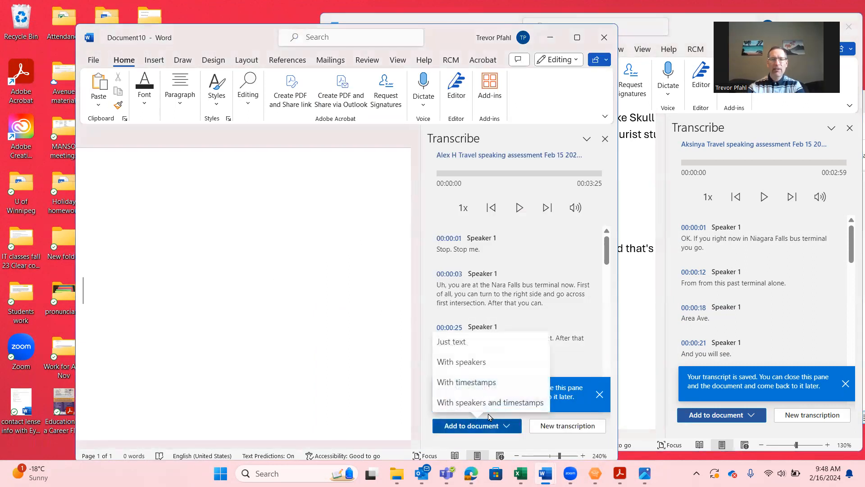
click(483, 369)
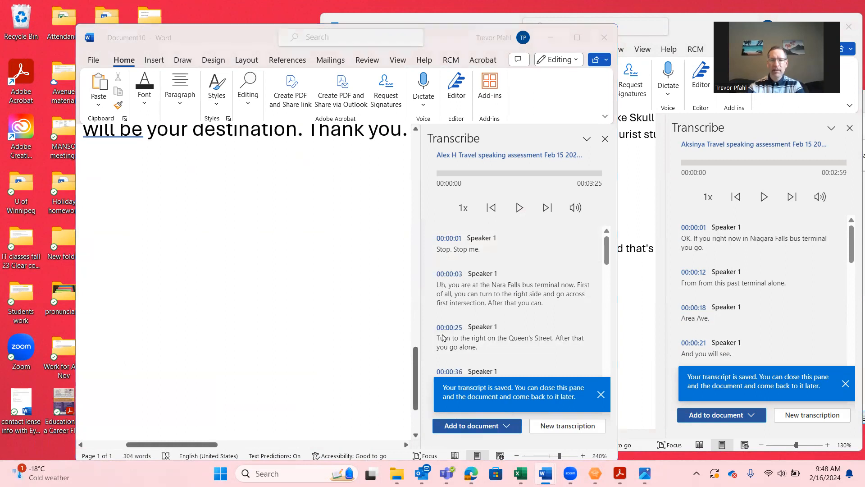
- Examine the end of the inserted transcript in Document10 at 140% zoom
click(515, 456)
click(515, 456)
click(515, 456)
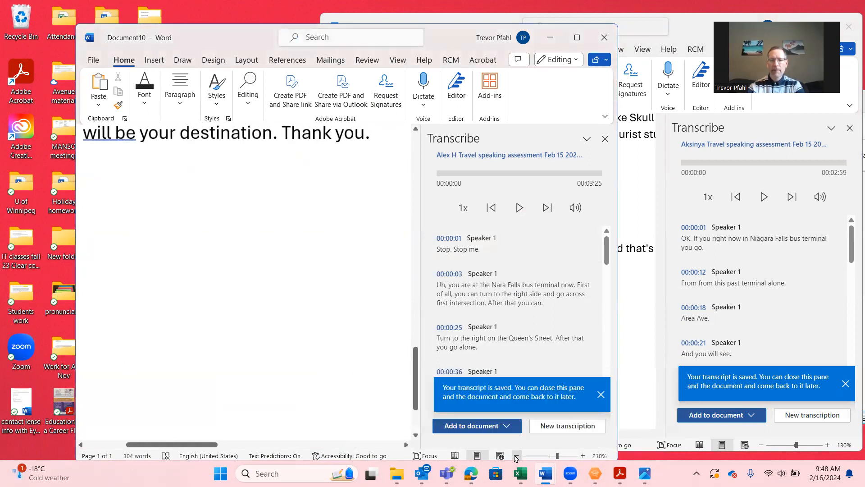
click(516, 456)
click(516, 456)
click(515, 455)
click(516, 456)
click(516, 455)
click(517, 455)
click(517, 455)
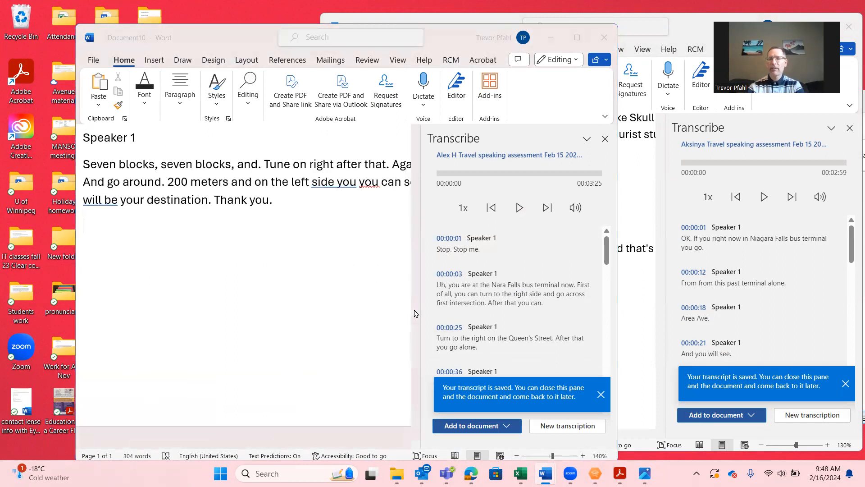
- Start a new transcription in Document9, accepting deletion of the stored transcript, and upload the third student's travel speaking recording
click(811, 416)
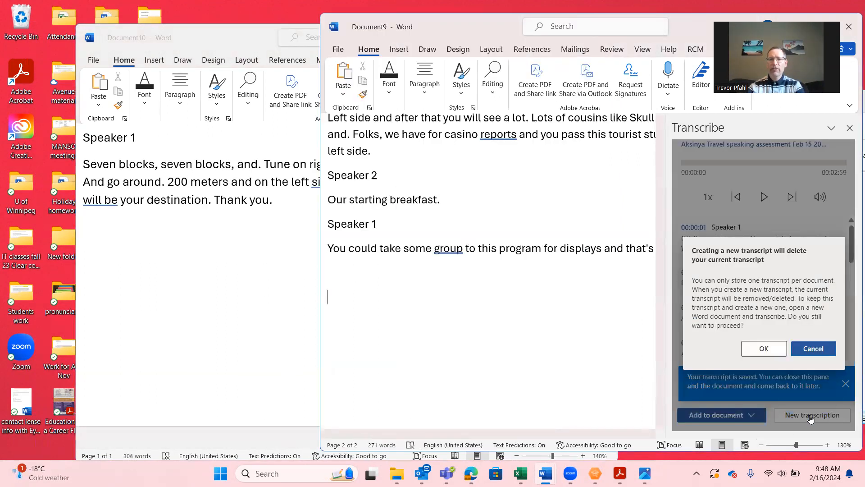
click(766, 349)
click(728, 197)
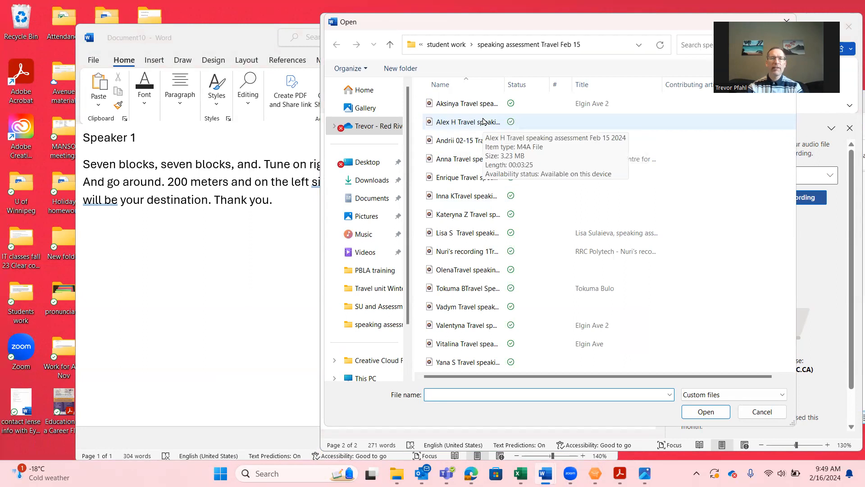
click(483, 141)
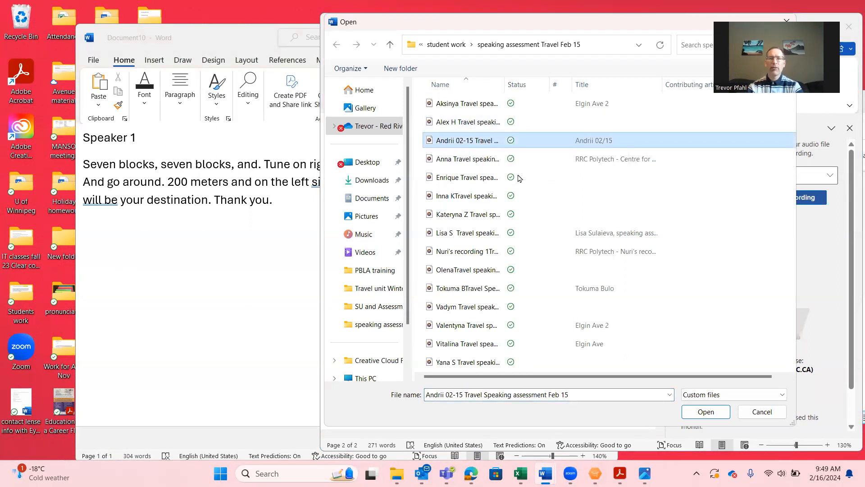
click(706, 411)
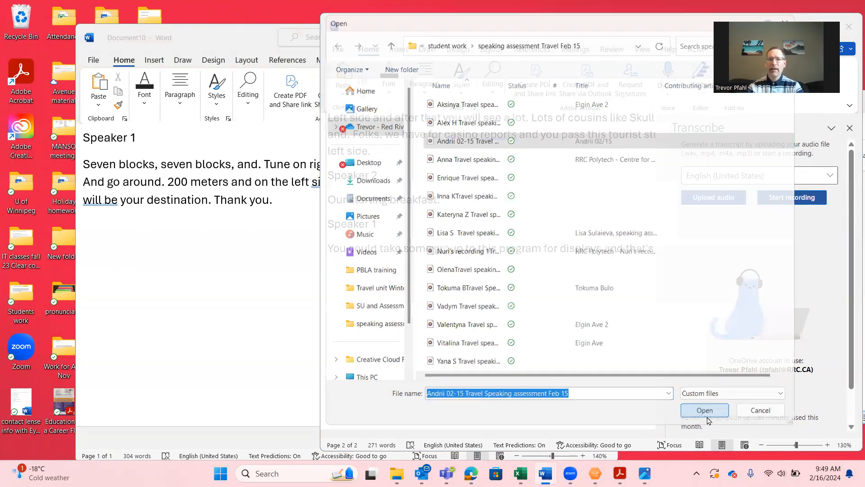
- Start a new transcription in Document10, accepting deletion of the stored transcript, and upload the fourth student's travel speaking recording
click(257, 312)
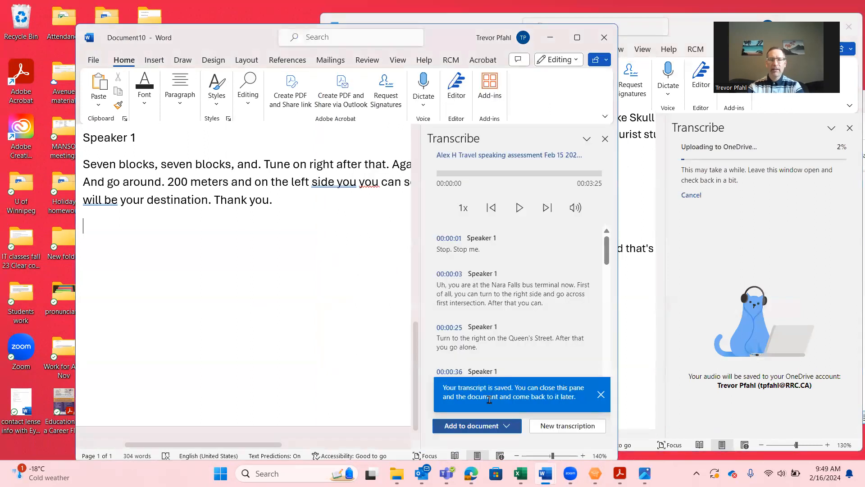
click(566, 426)
click(520, 357)
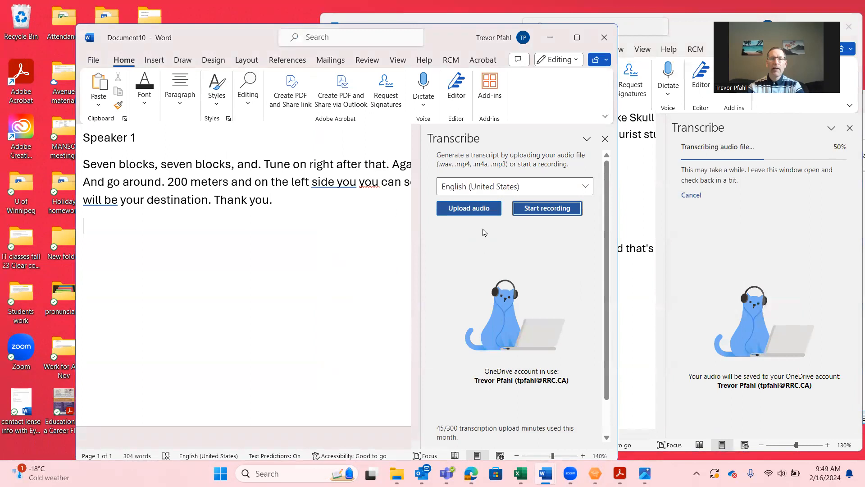
click(482, 209)
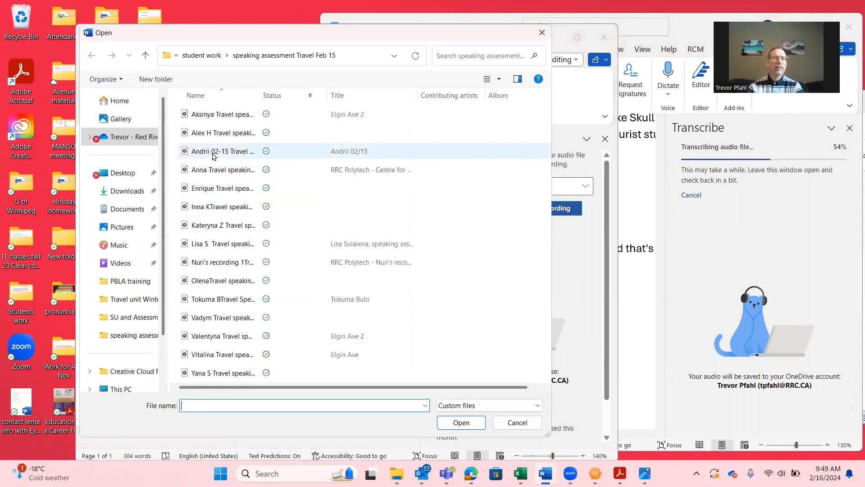
click(214, 170)
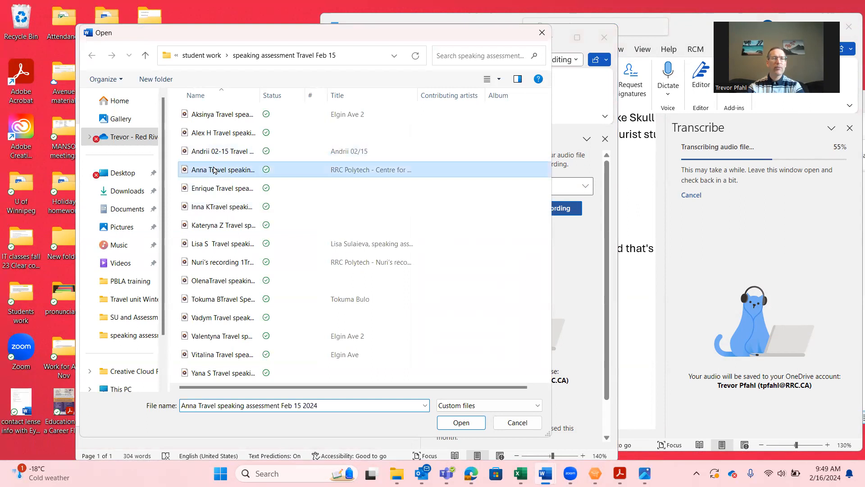
click(451, 419)
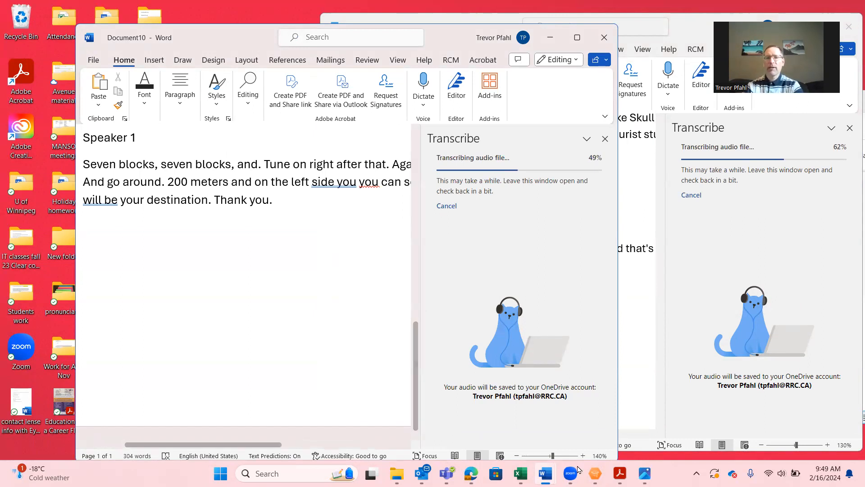
mouse_move(645, 473)
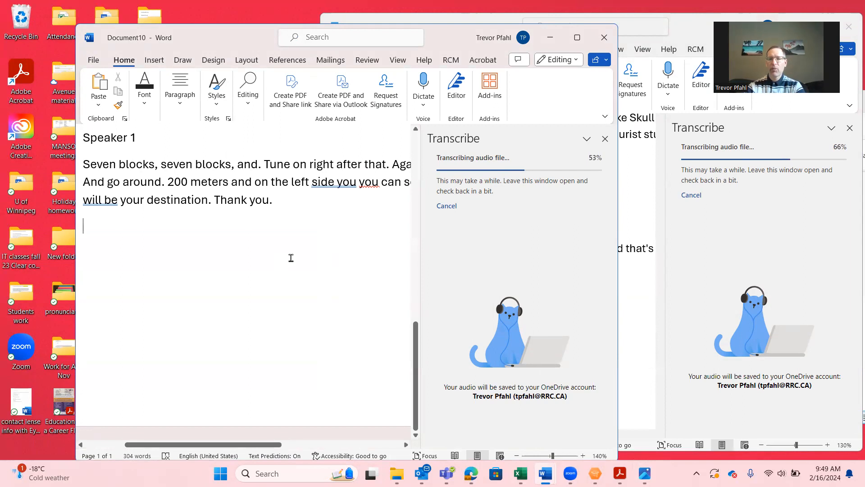
- Copy the second student's transcript from Document10 to the end of Document9, and add the third student's transcript with speakers below it
drag(296, 216, 83, 292)
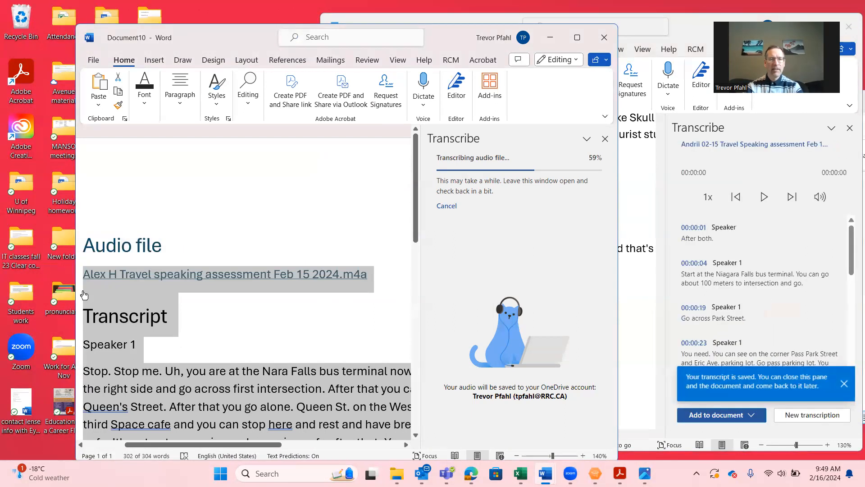
click(631, 303)
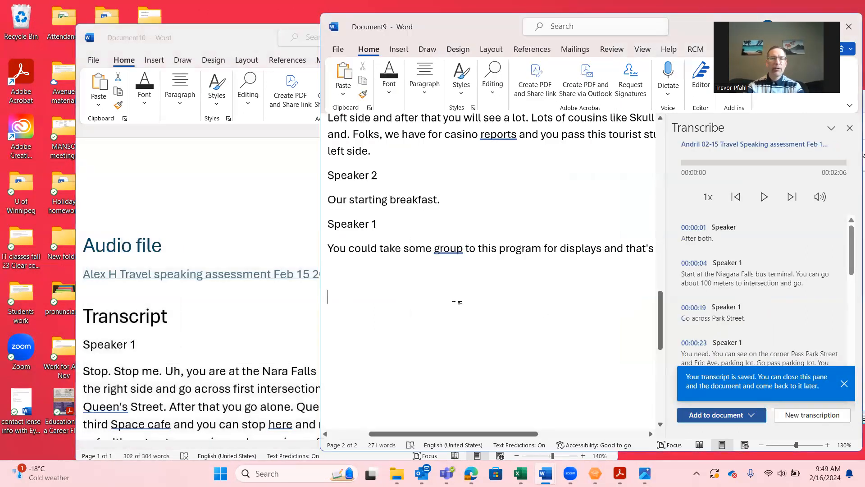
key(ctrl+v)
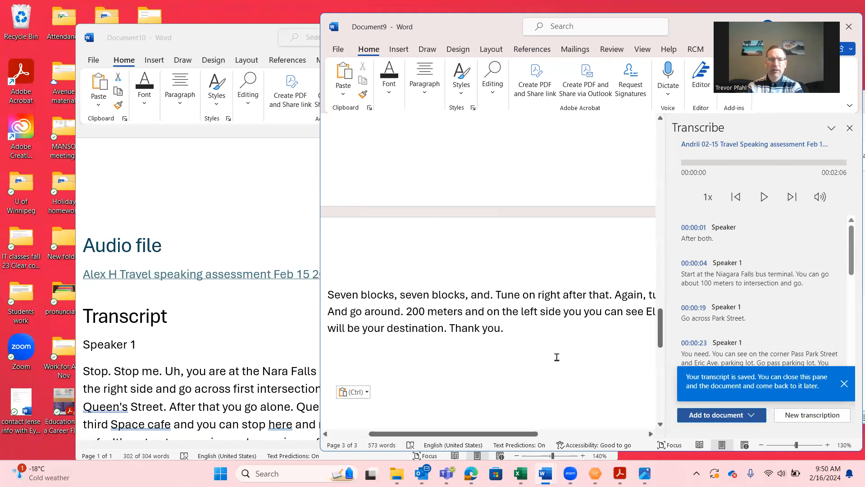
click(748, 417)
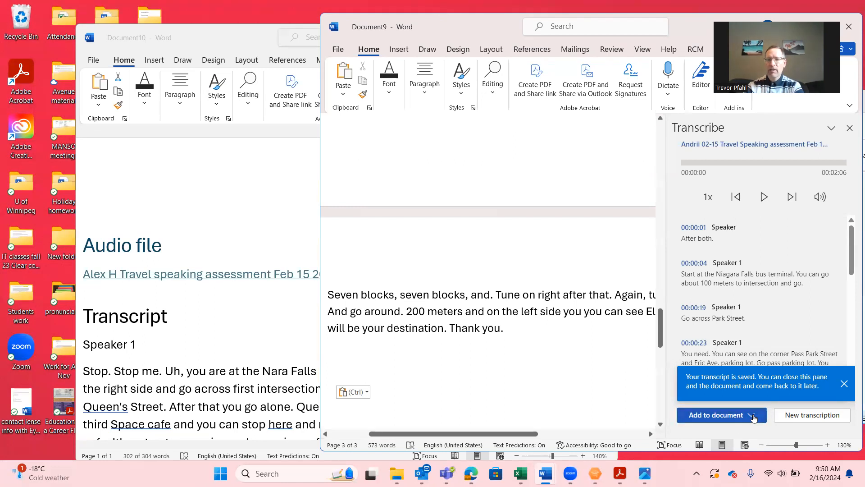
click(728, 351)
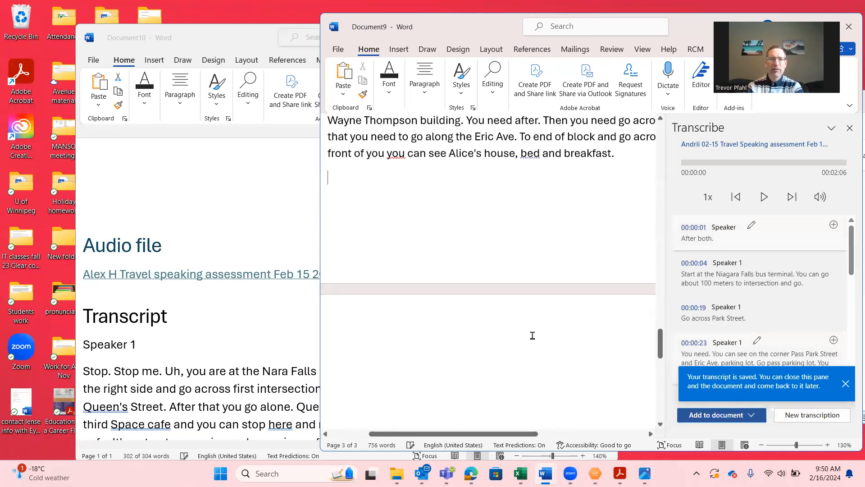
- Add the fourth student's transcript with speakers on a new line at the end of Document10
click(253, 345)
scroll(254, 342, down, 10)
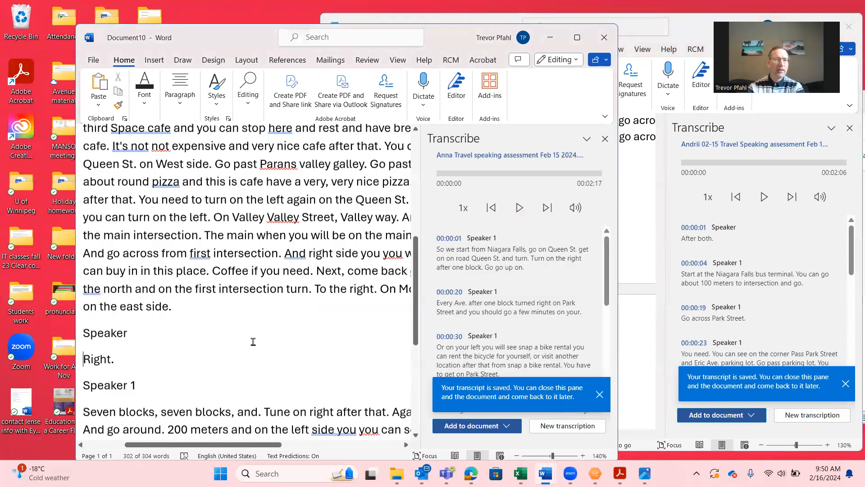
key(Return)
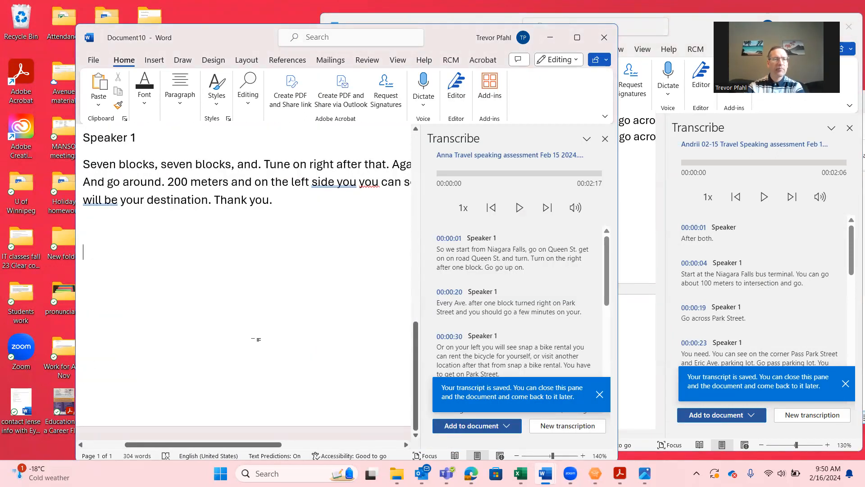
click(506, 423)
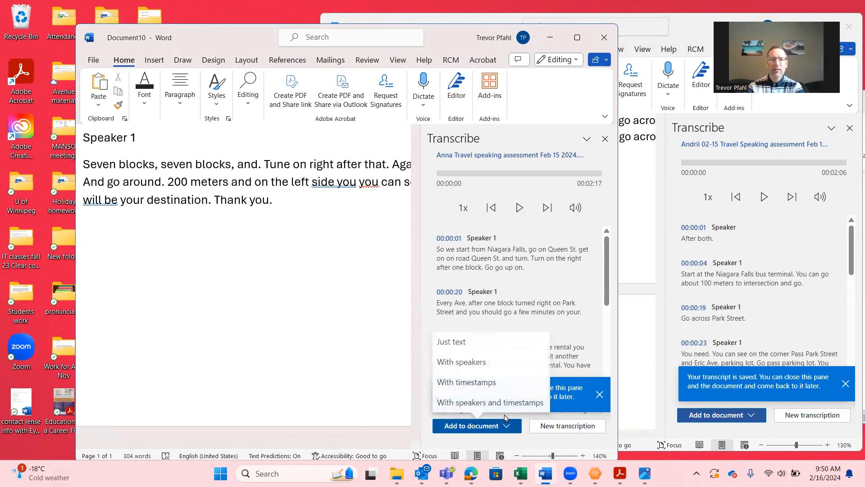
click(478, 363)
- Copy the fourth student's transcript, including its audio file heading, from Document10 to the end of Document9
drag(188, 181, 193, 389)
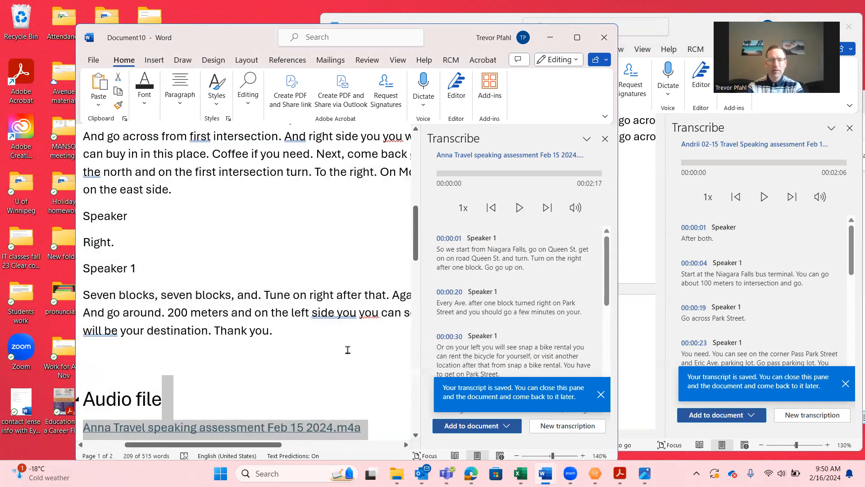
click(647, 335)
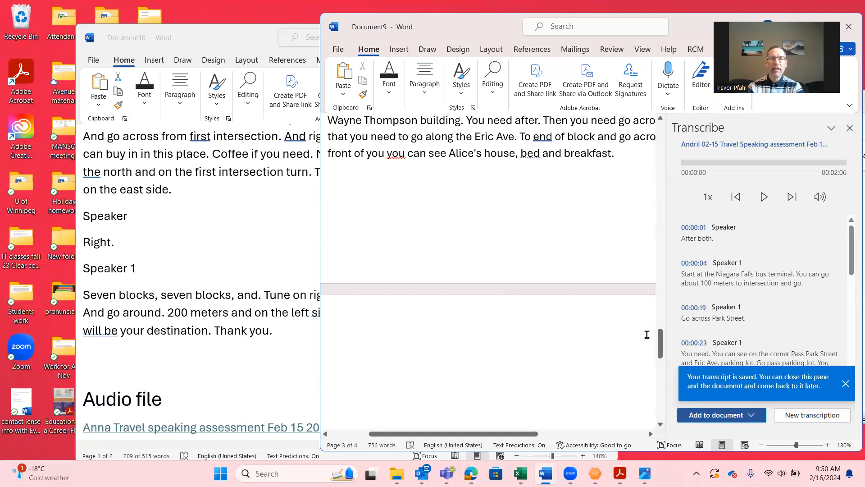
key(ctrl+v)
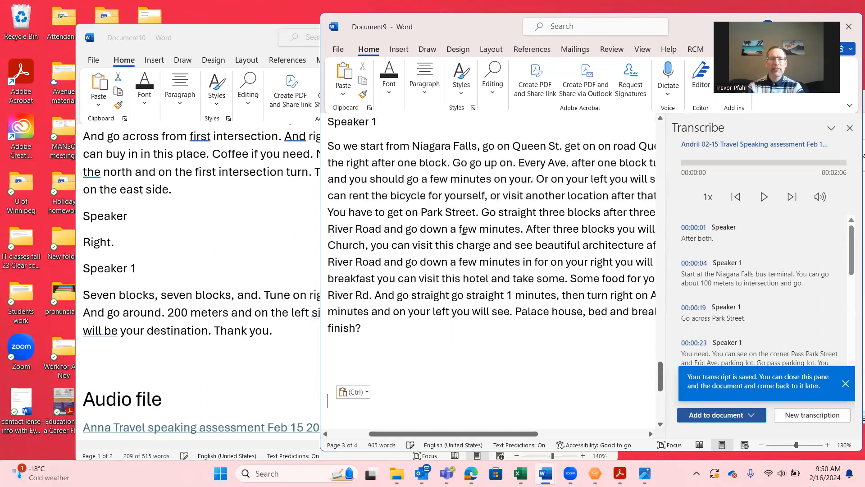
- Start a new transcription in Document9, accepting deletion of the stored transcript, and upload the fifth student's travel speaking recording
click(816, 415)
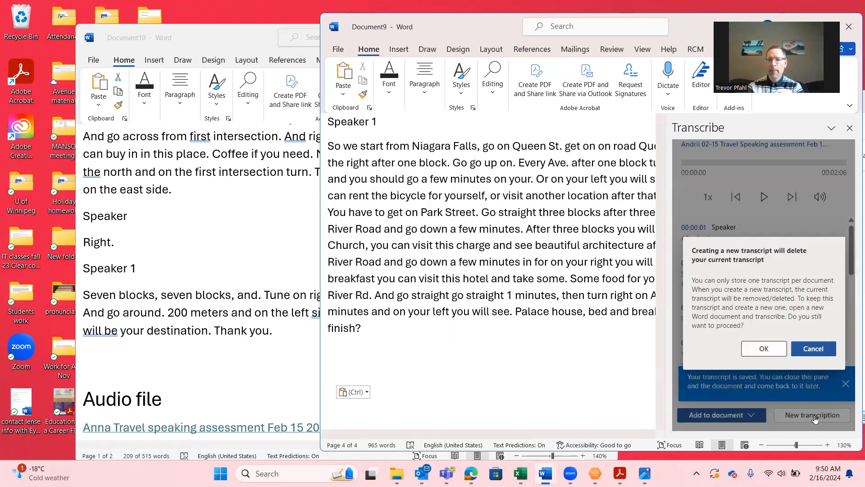
click(765, 349)
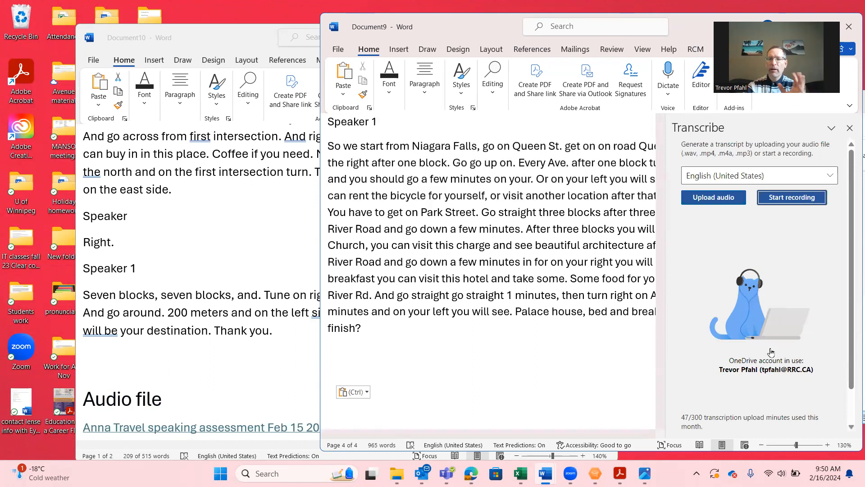
click(734, 203)
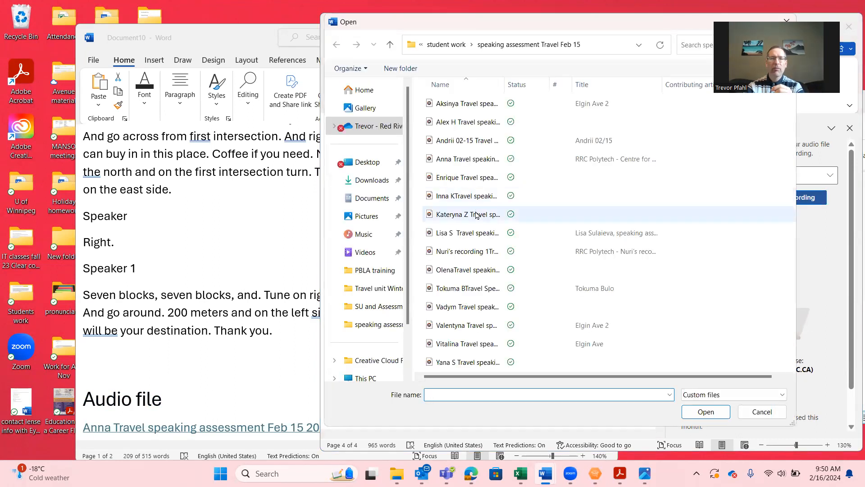
click(476, 177)
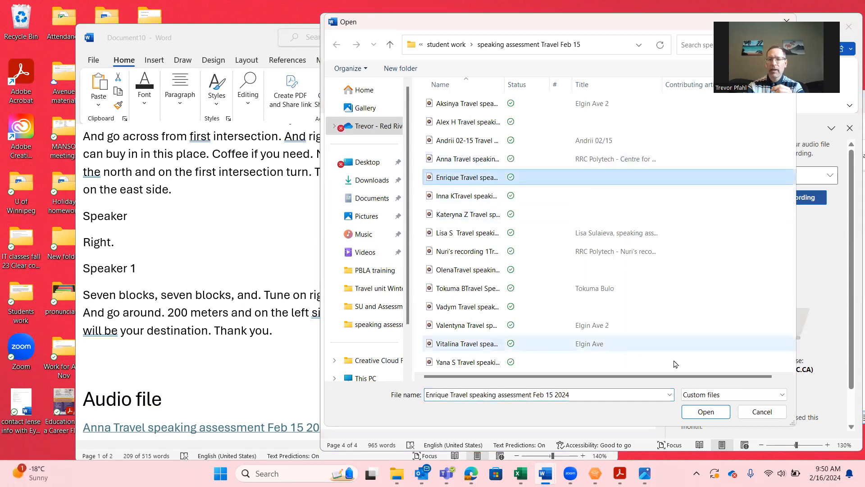
click(706, 411)
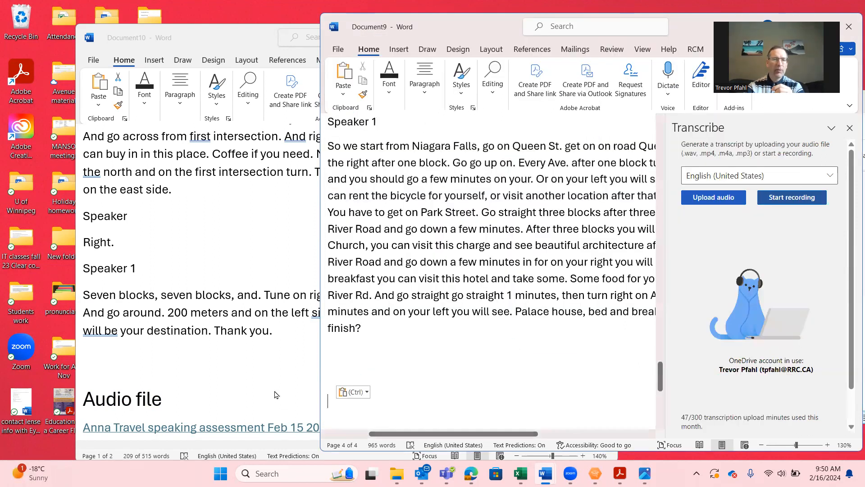
- Start a new transcription in Document10, accepting deletion of the stored transcript, and upload the sixth student's travel speaking recording
click(278, 368)
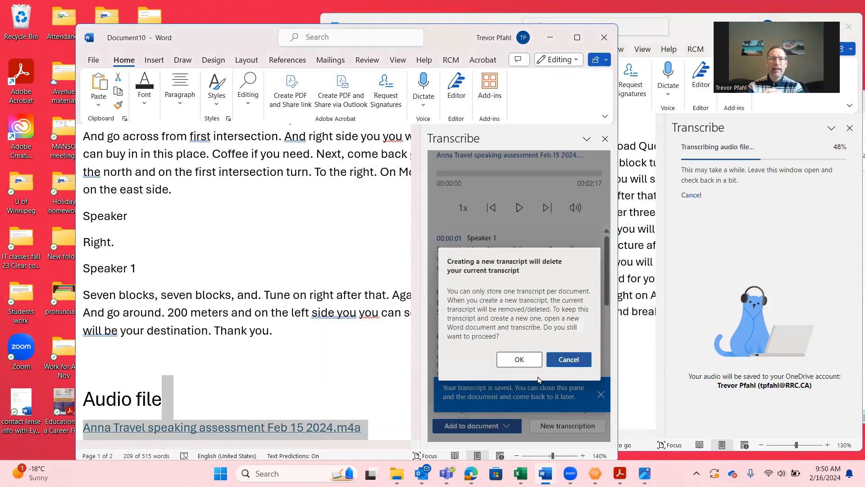
click(523, 359)
click(486, 208)
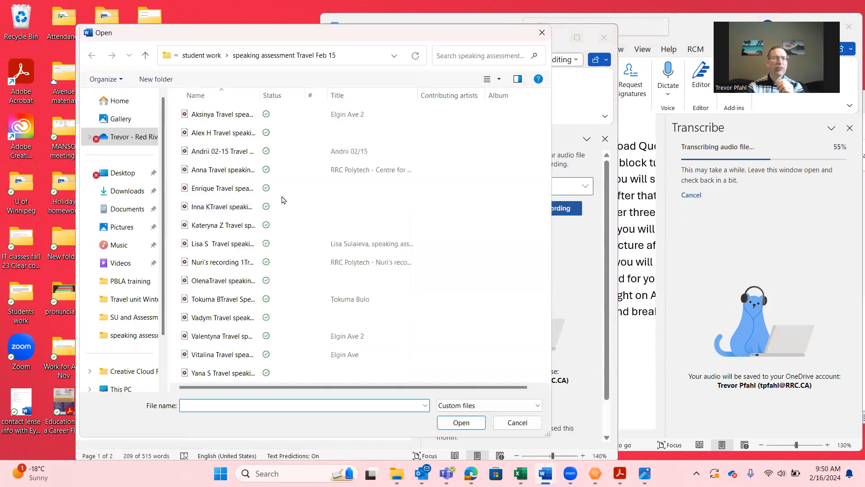
click(232, 206)
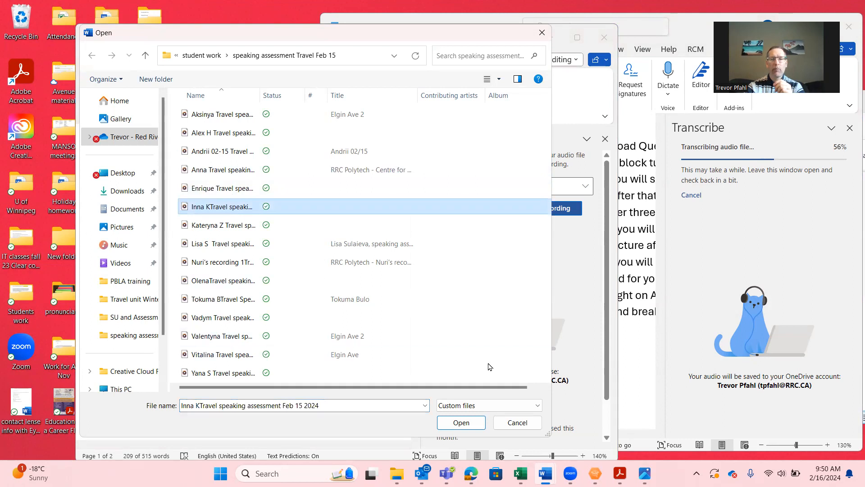
click(467, 423)
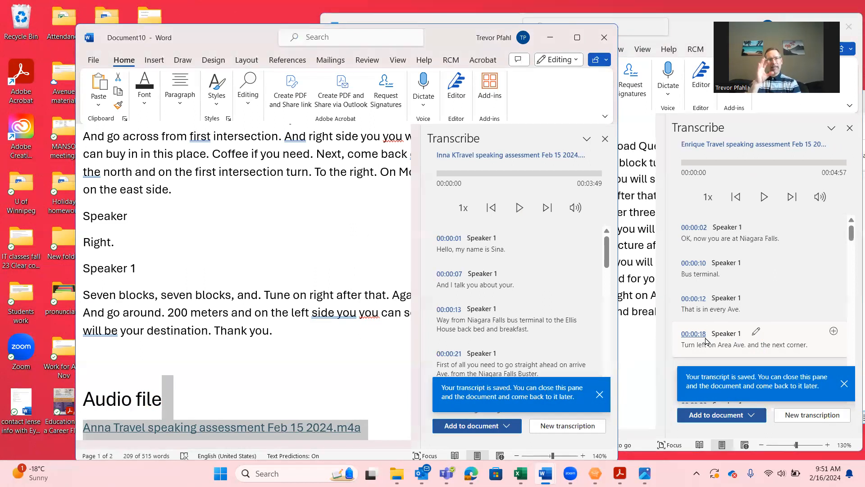
- Add the fifth student's transcript to the end of Document9 with speakers
click(752, 415)
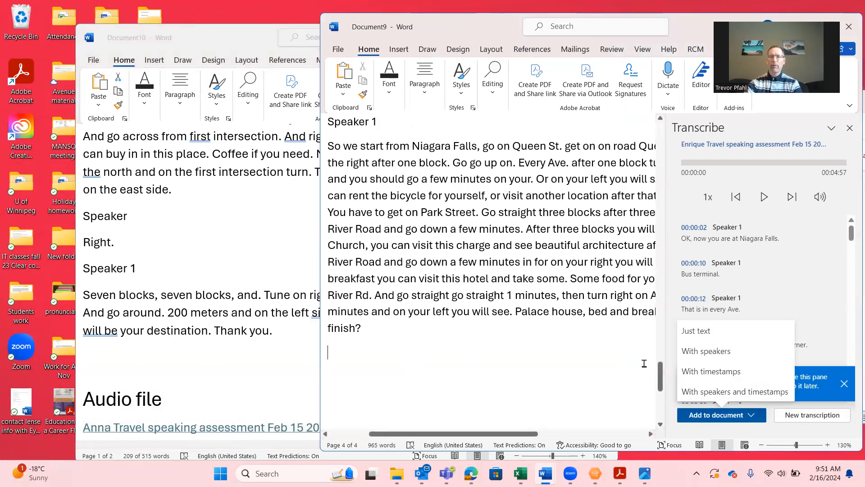
click(701, 351)
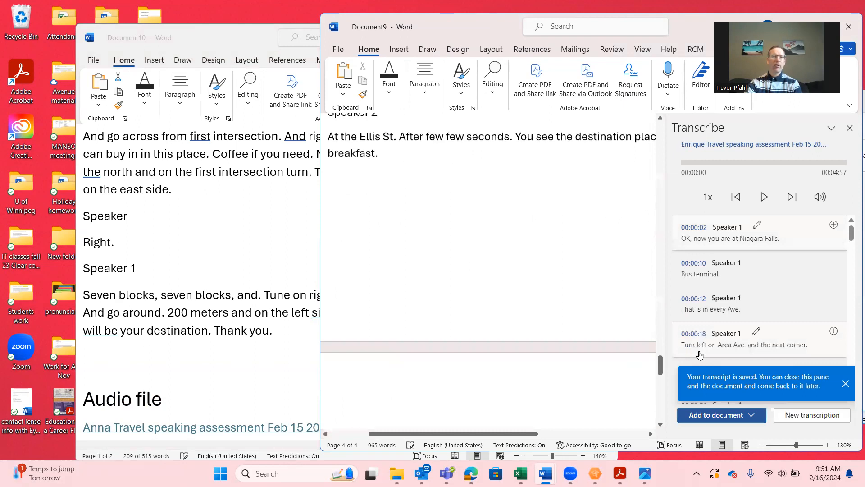
- Add the sixth student's transcript with speakers at the end of Document10, below the fourth student's transcript
click(229, 394)
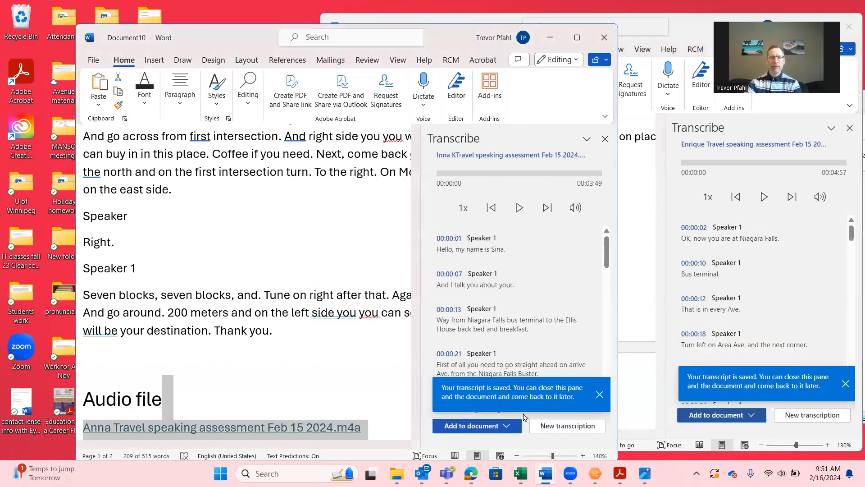
click(382, 378)
scroll(382, 377, down, 3)
scroll(387, 377, down, 10)
click(382, 379)
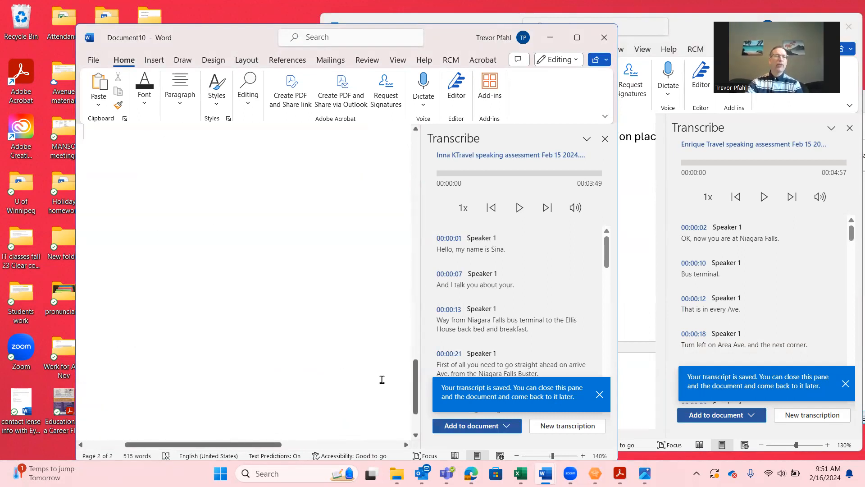
scroll(382, 379, up, 1)
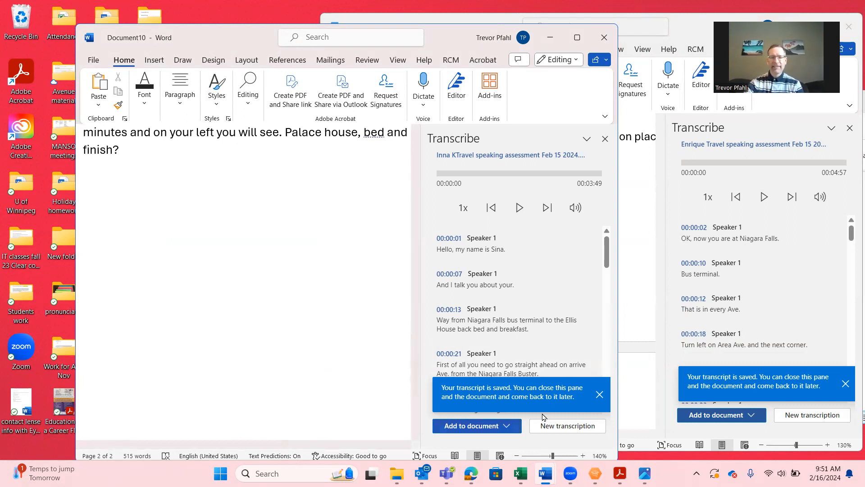
click(502, 426)
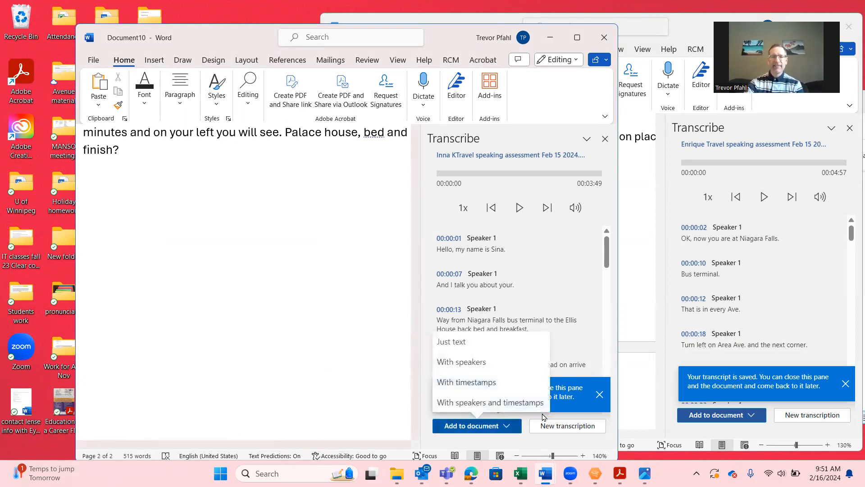
click(479, 364)
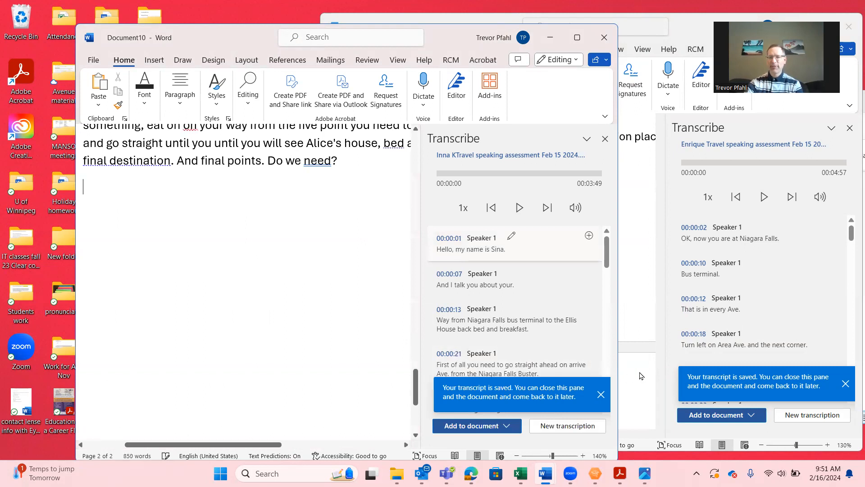
- Review the collected student transcripts in Document9, back from the end of the document
click(641, 374)
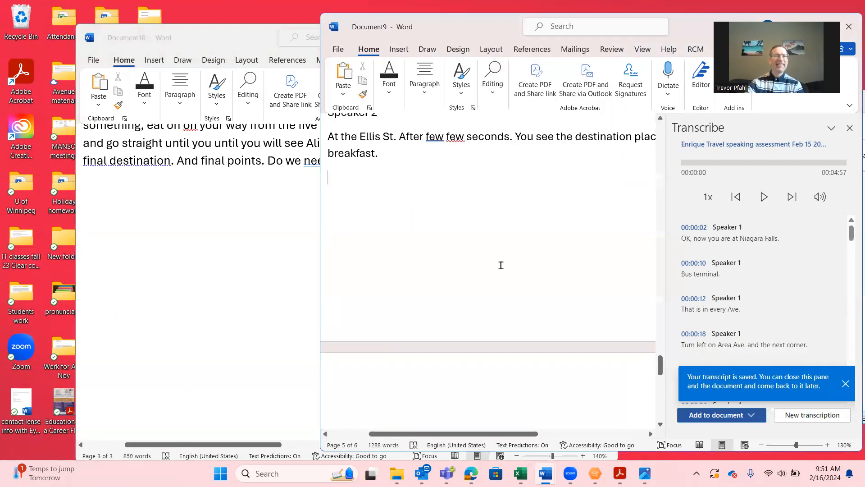
scroll(500, 265, up, 5)
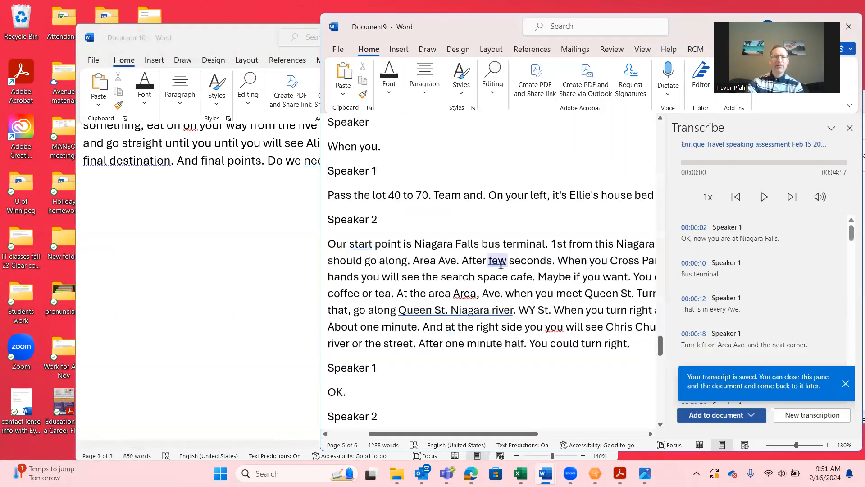
scroll(501, 265, up, 8)
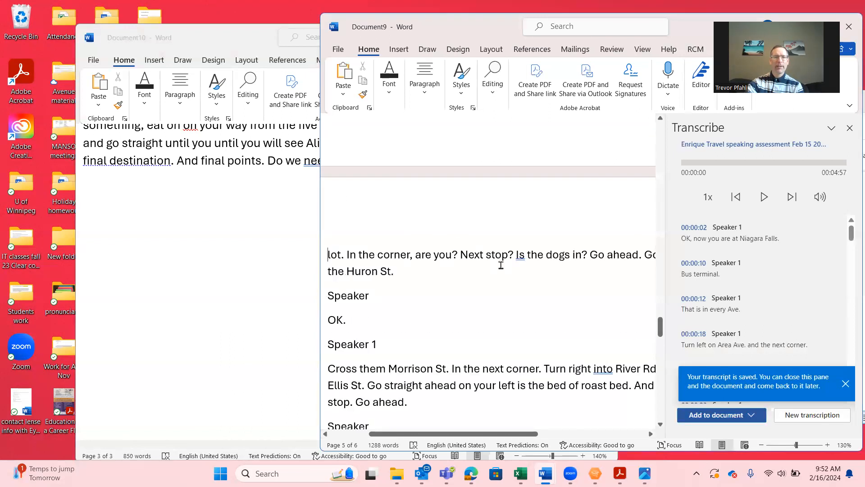
scroll(501, 265, up, 6)
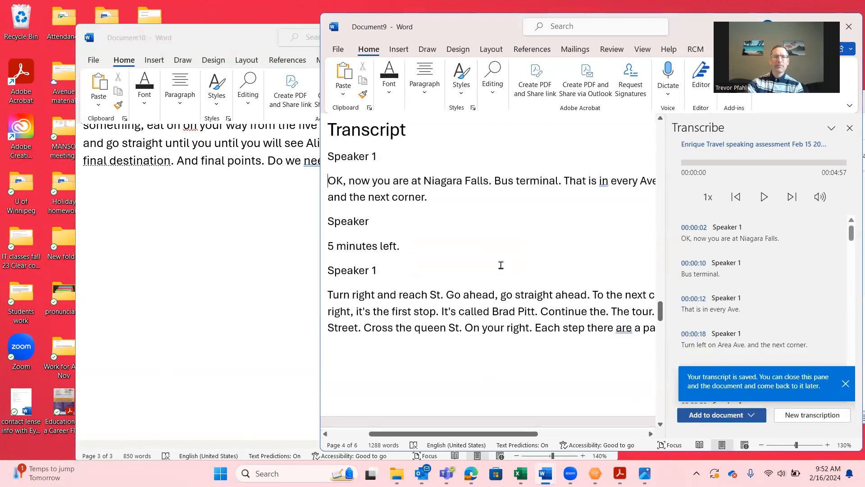
scroll(501, 265, up, 6)
scroll(501, 265, down, 20)
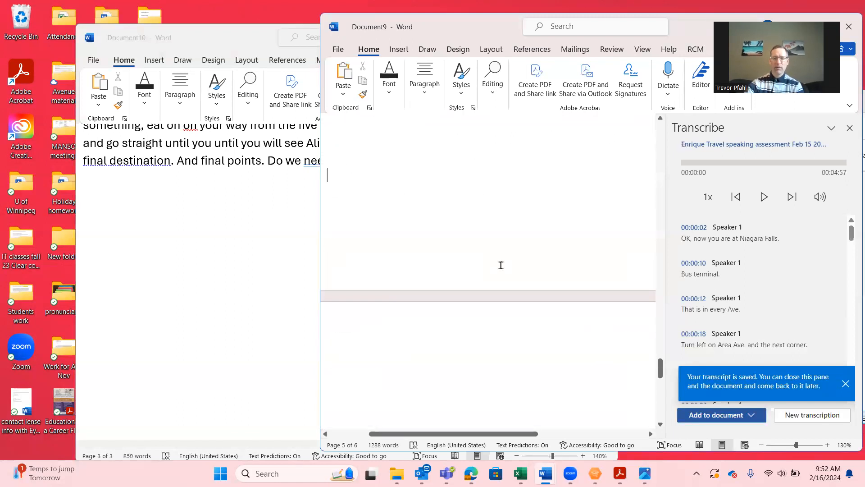
scroll(501, 265, up, 1)
- Copy the sixth student's audio file link and transcript from Document10 and paste them at the end of Document9
click(359, 220)
click(255, 219)
scroll(256, 219, up, 10)
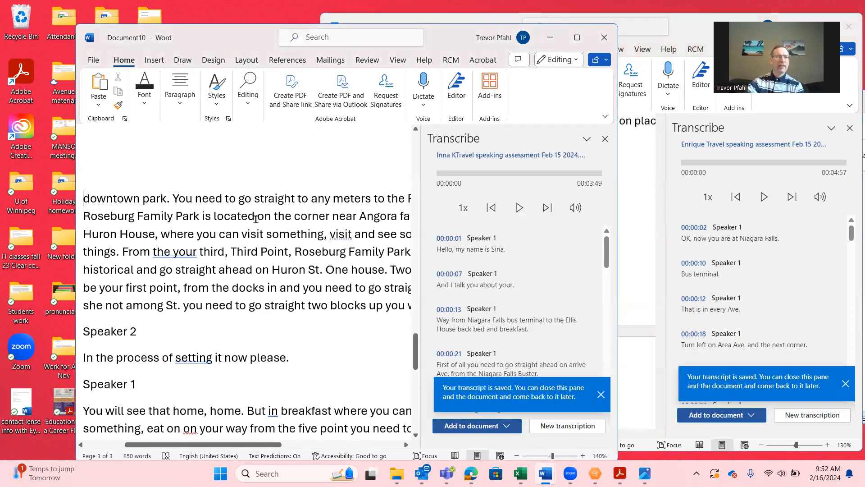
scroll(255, 219, up, 5)
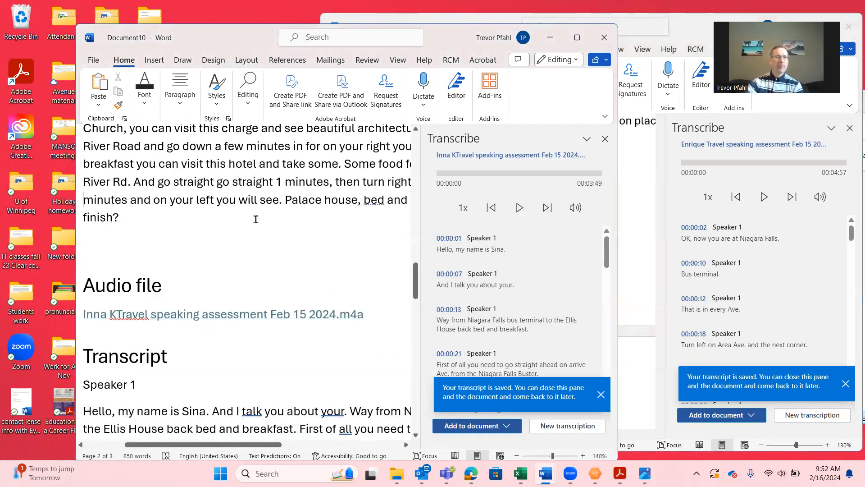
drag(192, 261, 348, 269)
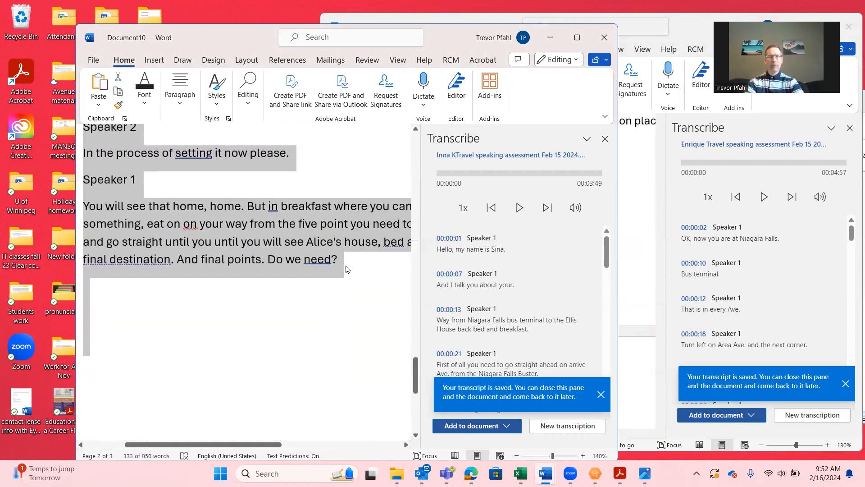
click(626, 380)
key(ctrl+v)
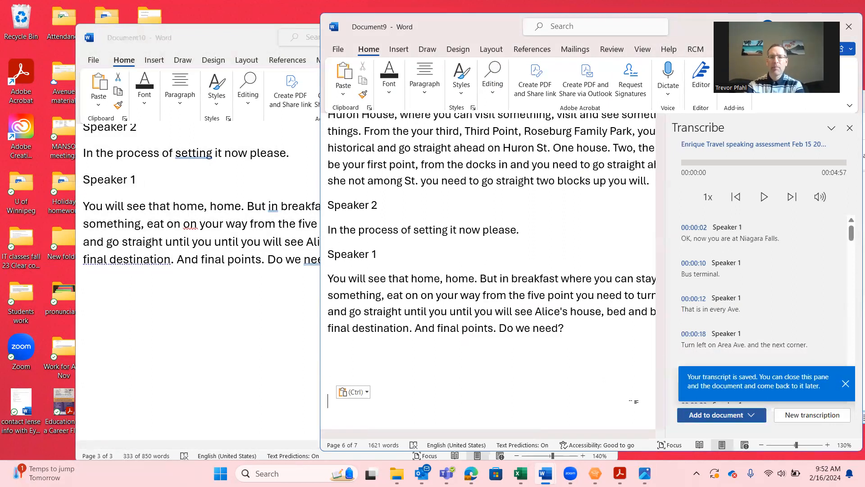
click(666, 249)
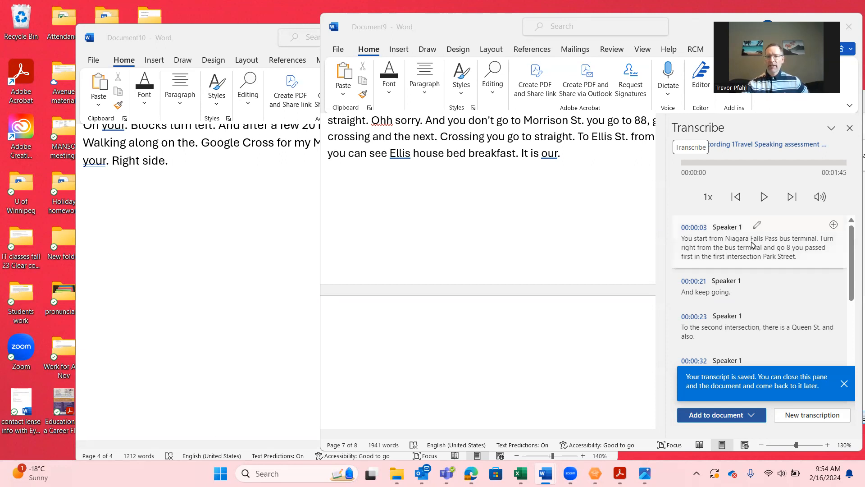
- Add the ninth student's transcript with speakers to the end of Document9, and upload the eleventh student's recording for a new transcription, accepting deletion of the stored transcript
click(752, 417)
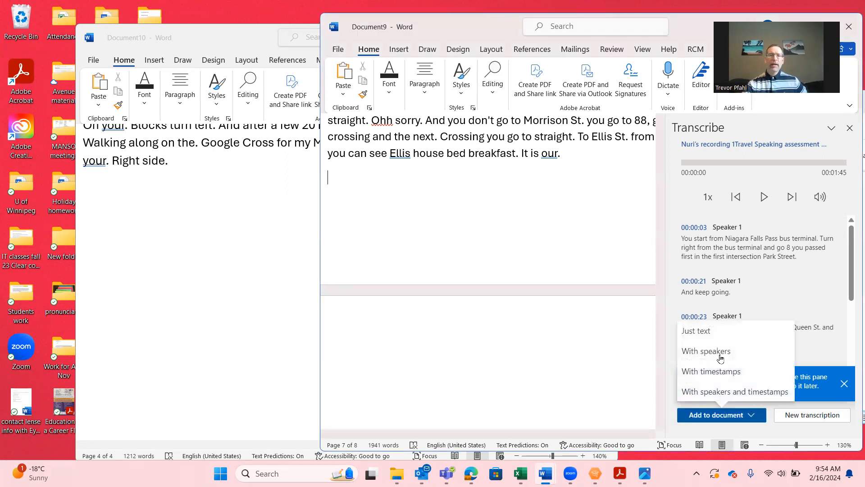
click(706, 351)
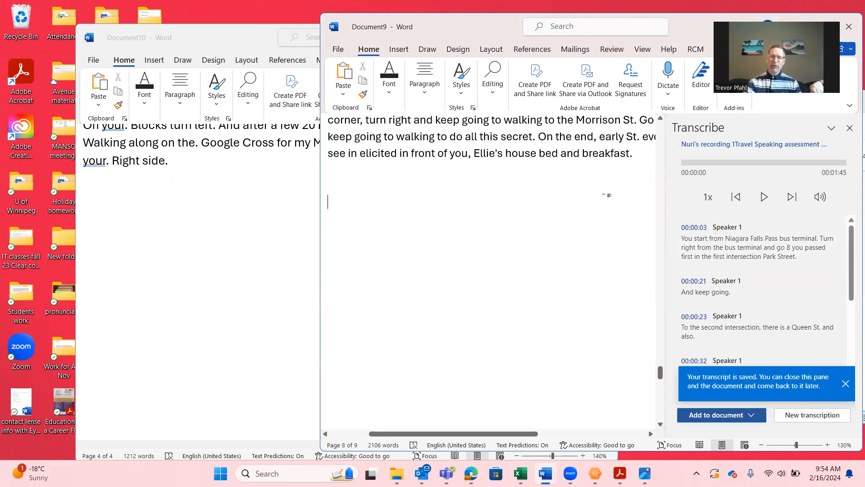
click(817, 416)
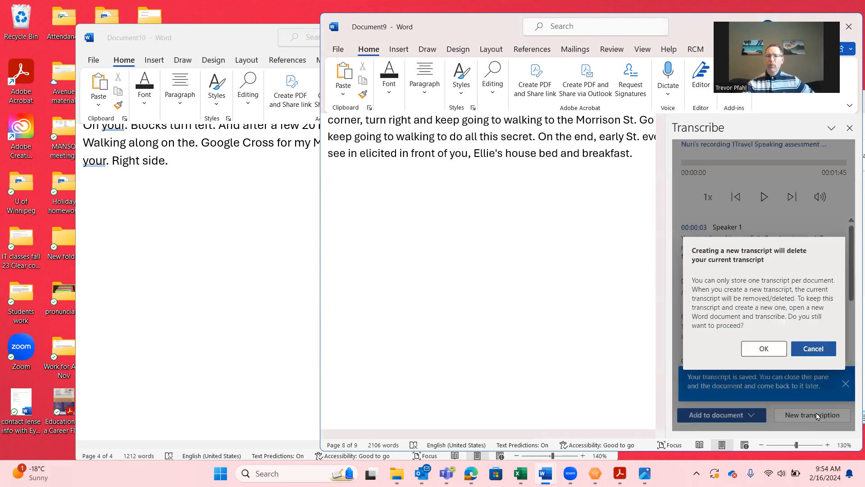
click(763, 349)
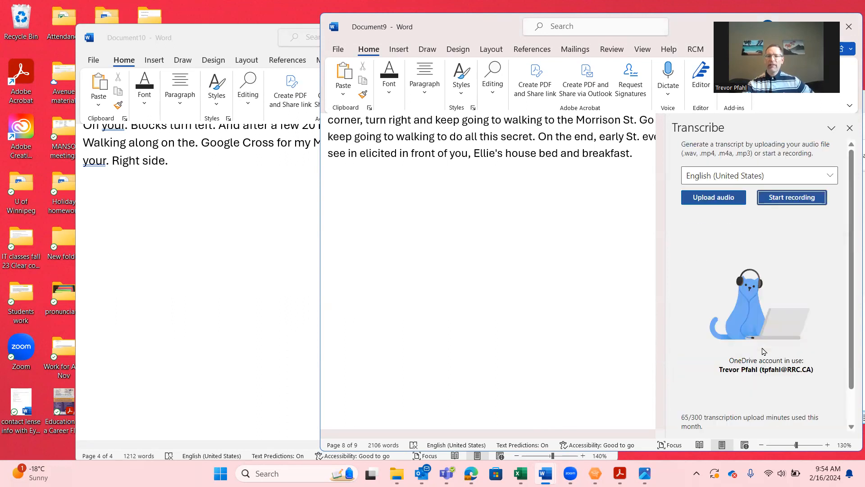
click(731, 200)
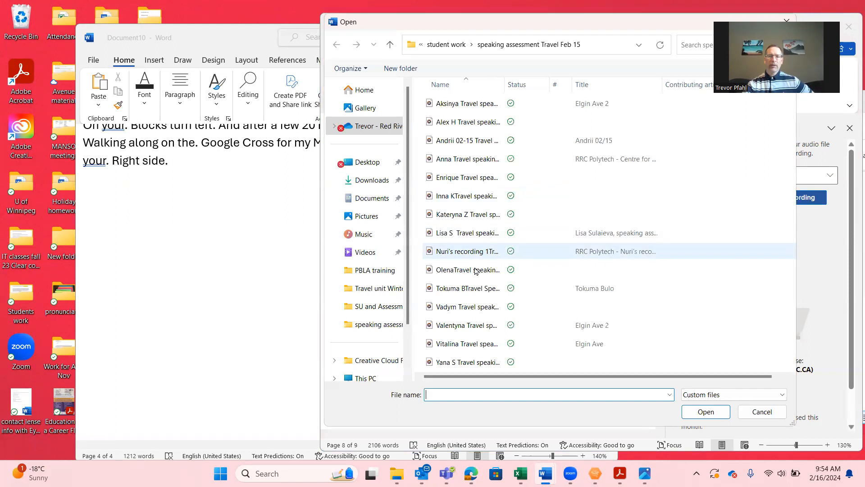
click(476, 290)
click(697, 411)
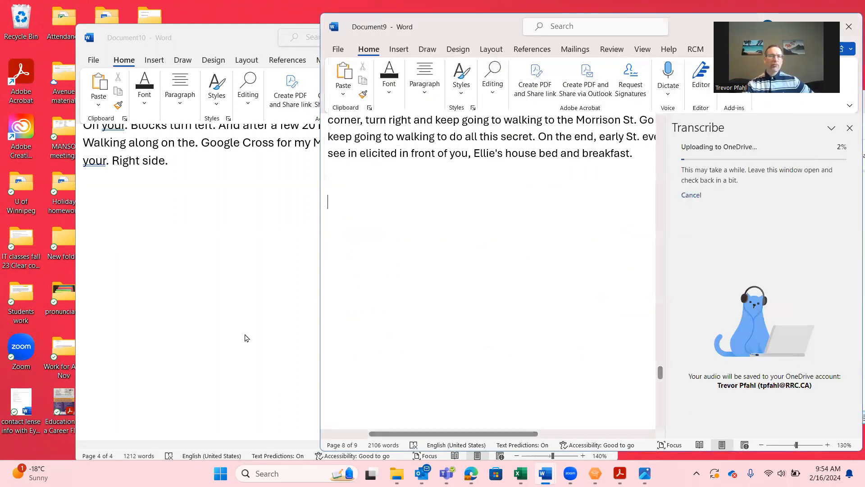
- Add the tenth student's transcript with speakers at the end of Document10 and copy it together with its audio file link
click(245, 334)
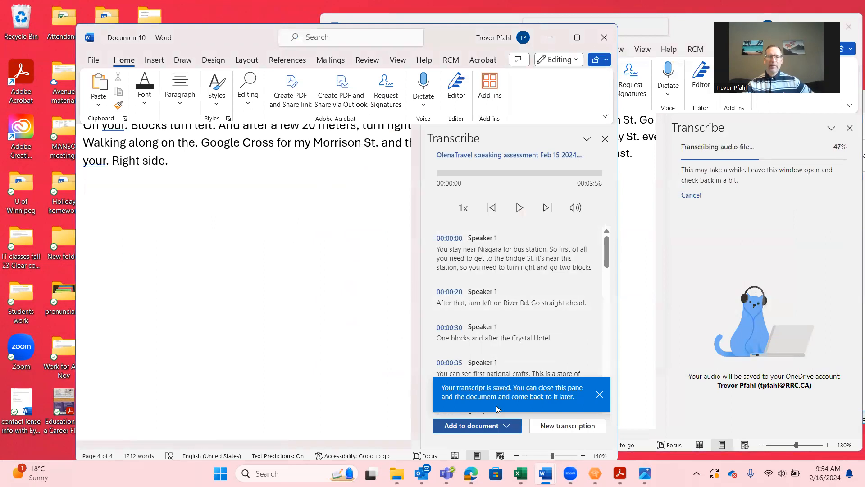
click(500, 423)
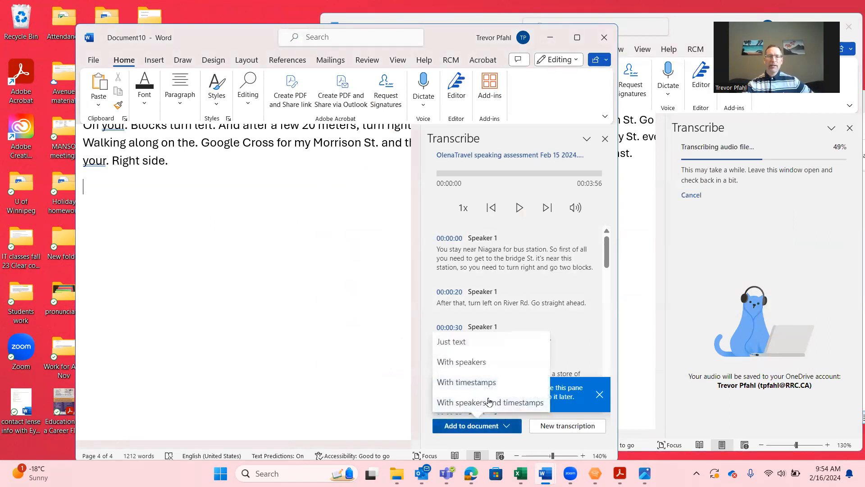
click(466, 362)
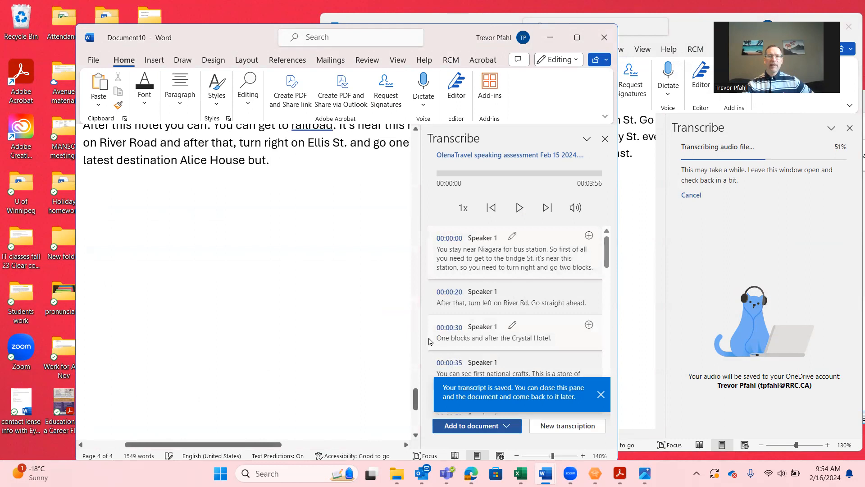
drag(285, 175, 179, 180)
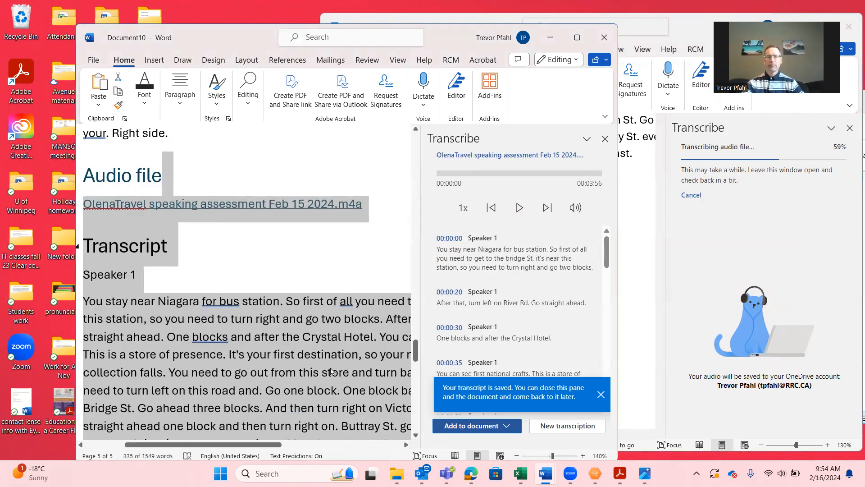
- Start a new transcription in Document10, accepting deletion of the stored transcript, and upload the twelfth student's travel speaking recording
click(544, 423)
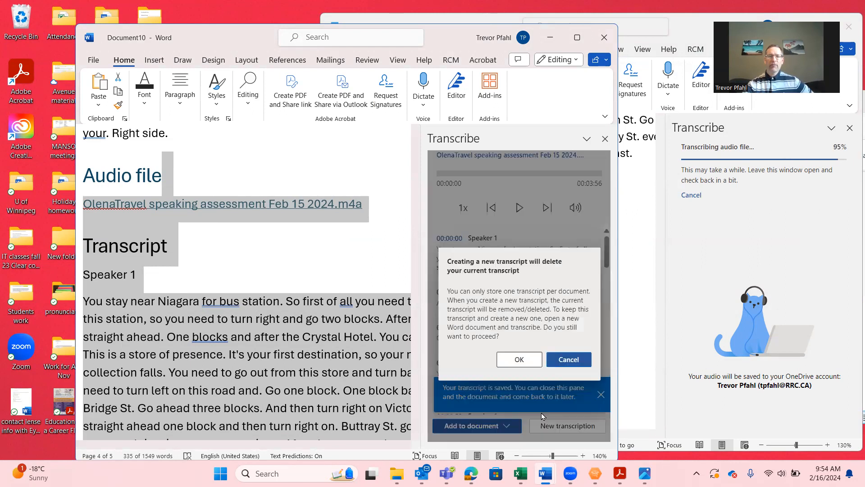
click(520, 360)
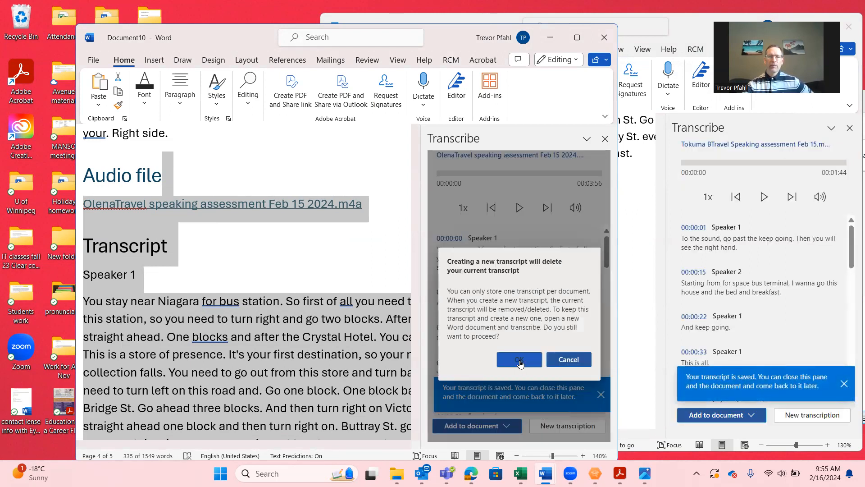
click(486, 211)
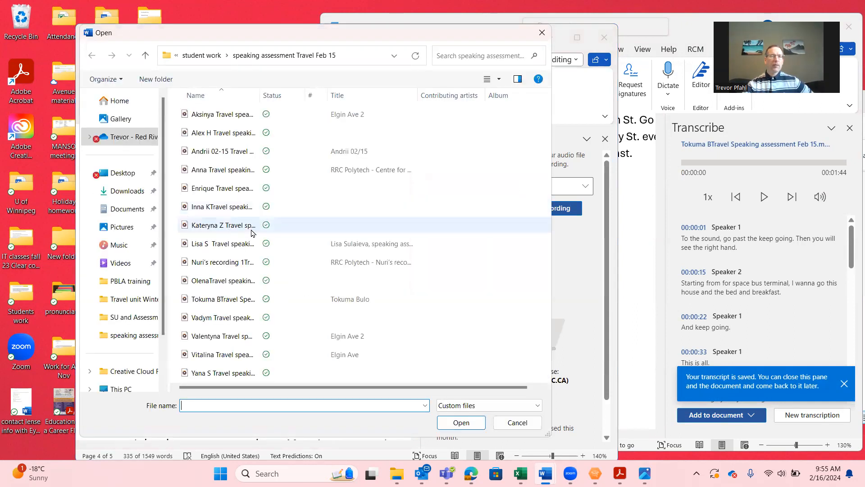
click(226, 320)
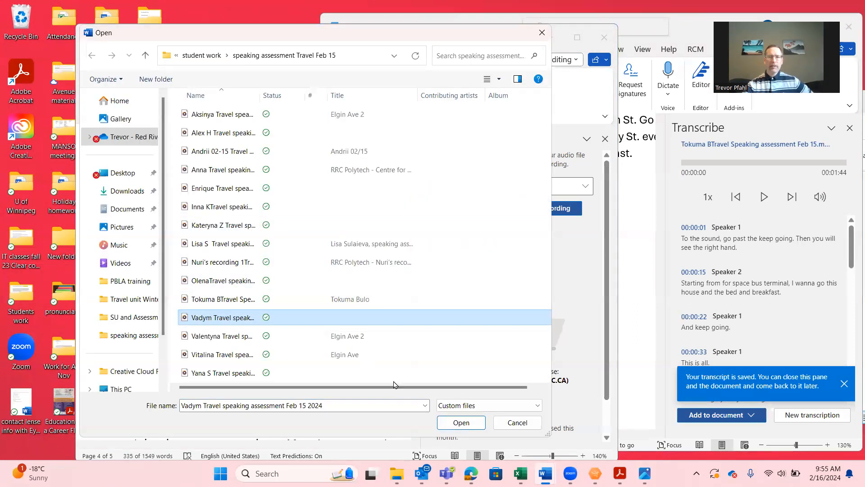
click(444, 422)
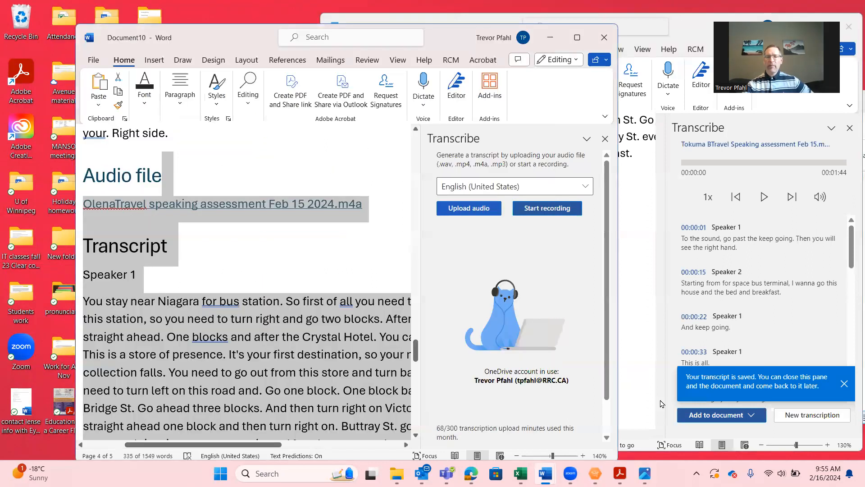
- Paste the tenth student's copied transcript at the end of Document9 and add the eleventh student's transcript with speakers below it
click(643, 367)
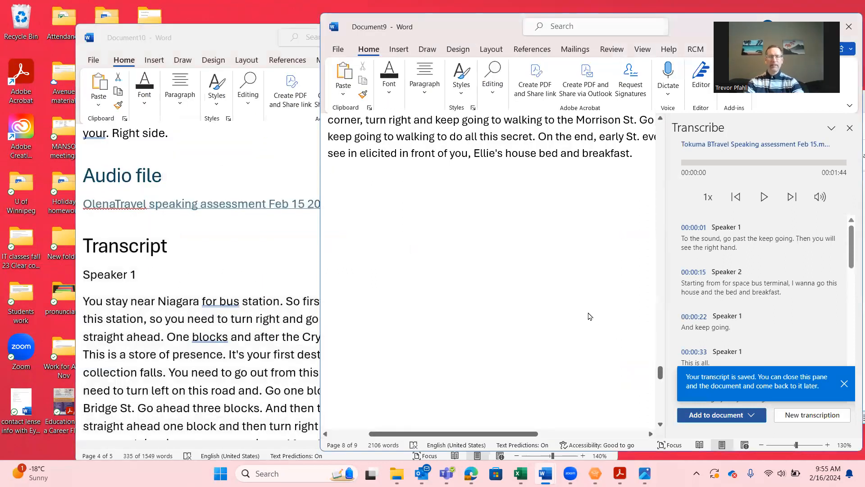
key(ctrl+v)
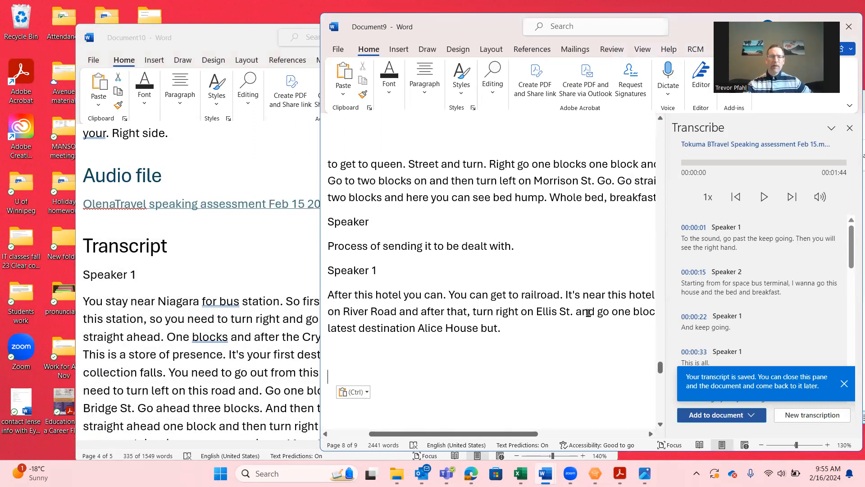
click(746, 420)
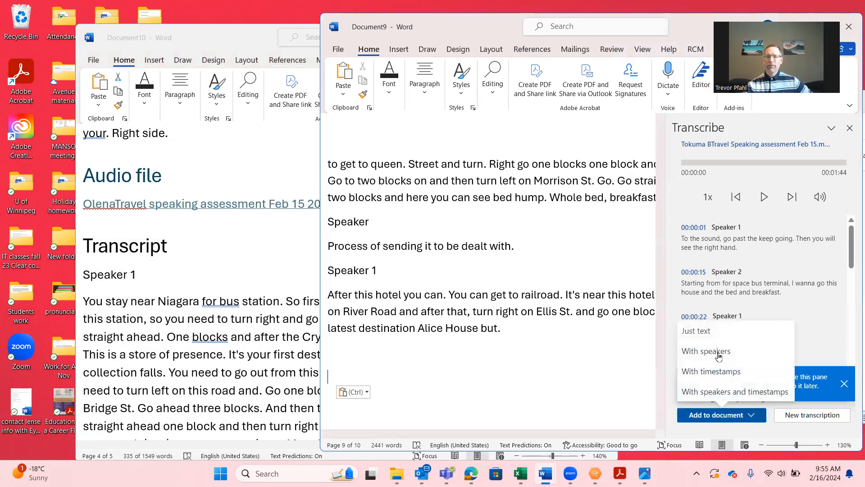
click(706, 351)
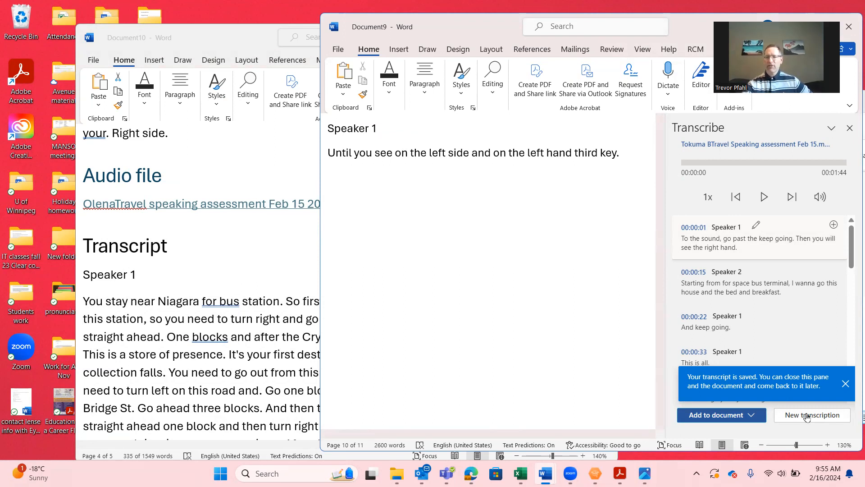
- Start a new transcription in Document9, accepting deletion of the stored transcript, and upload the thirteenth student's travel speaking recording
click(807, 414)
click(765, 348)
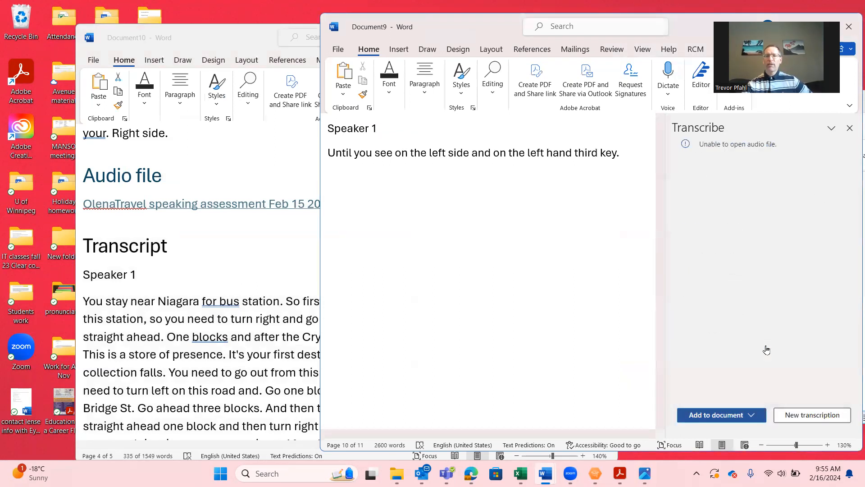
click(727, 196)
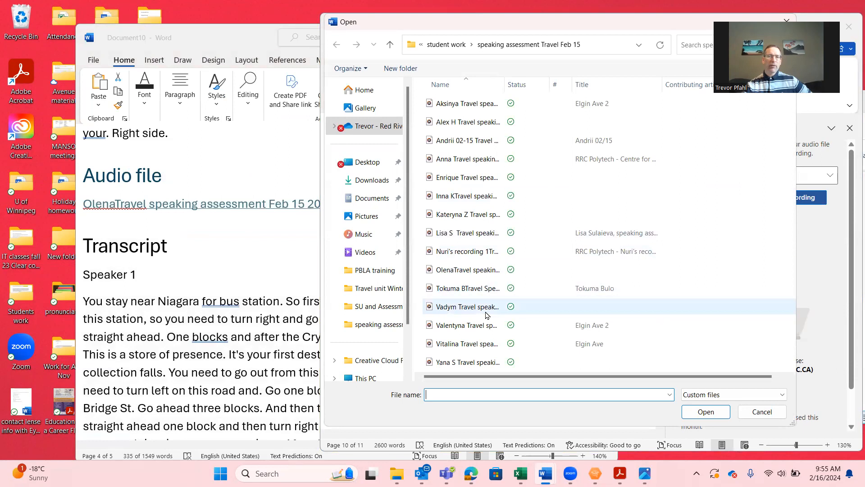
click(480, 328)
click(704, 415)
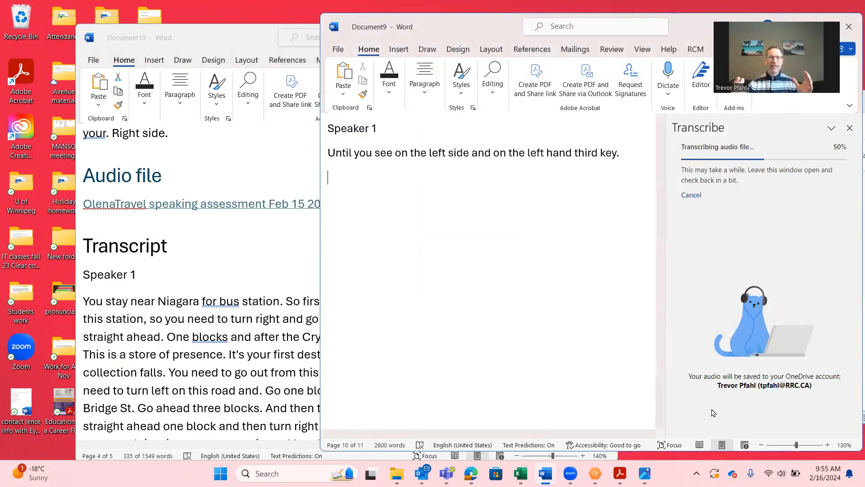
- Add the twelfth student's transcript with speakers at the end of Document10
click(218, 369)
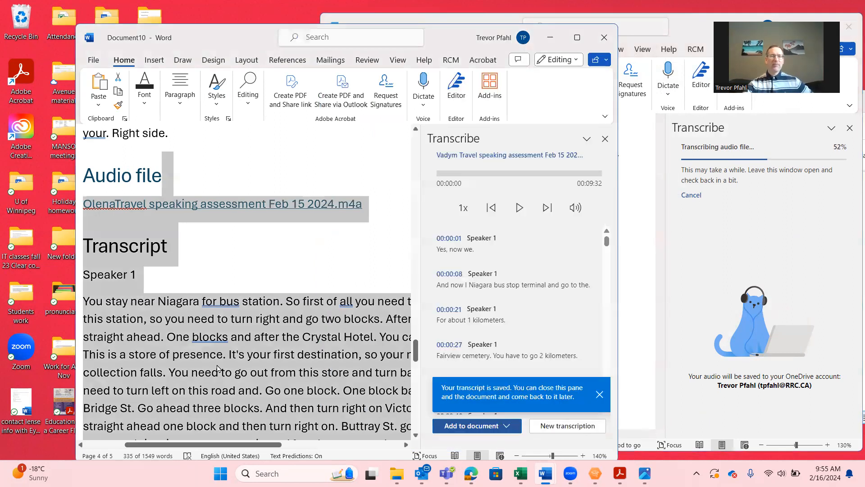
key(ctrl+End)
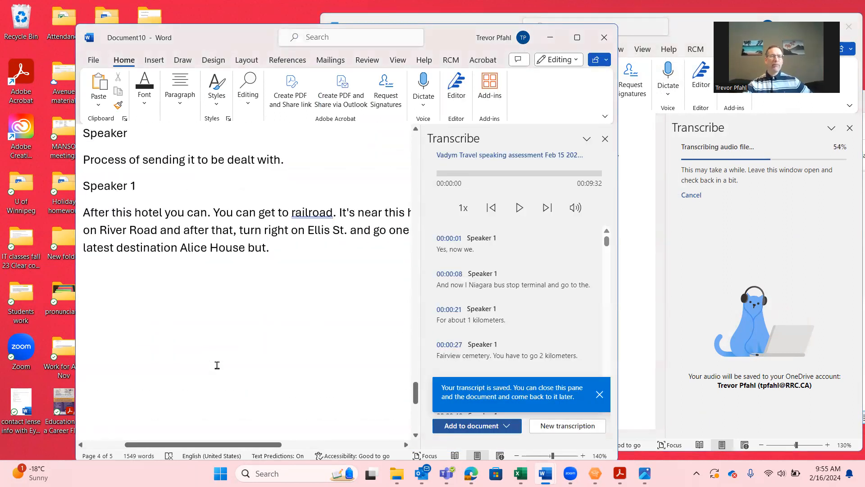
click(506, 426)
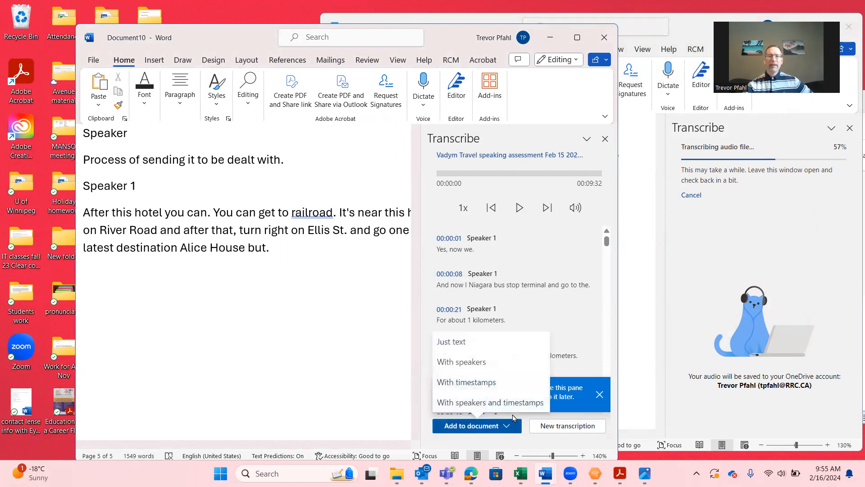
click(477, 368)
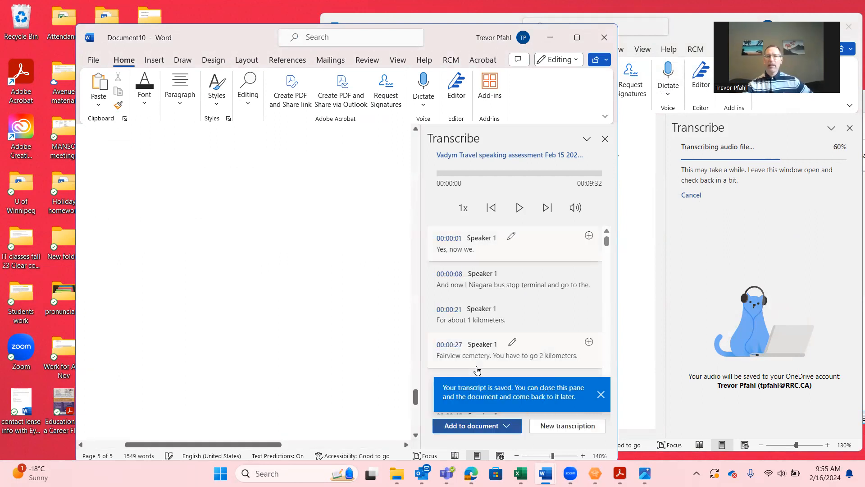
- Select and copy the twelfth student's whole transcript in Document10 together with its audio file link
click(324, 239)
scroll(324, 244, up, 5)
drag(327, 311, 217, 154)
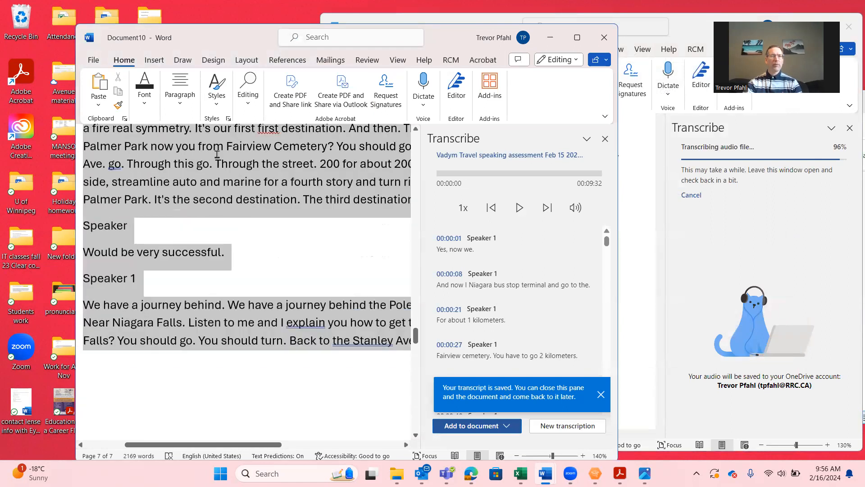
scroll(218, 154, up, 5)
drag(216, 187, 212, 187)
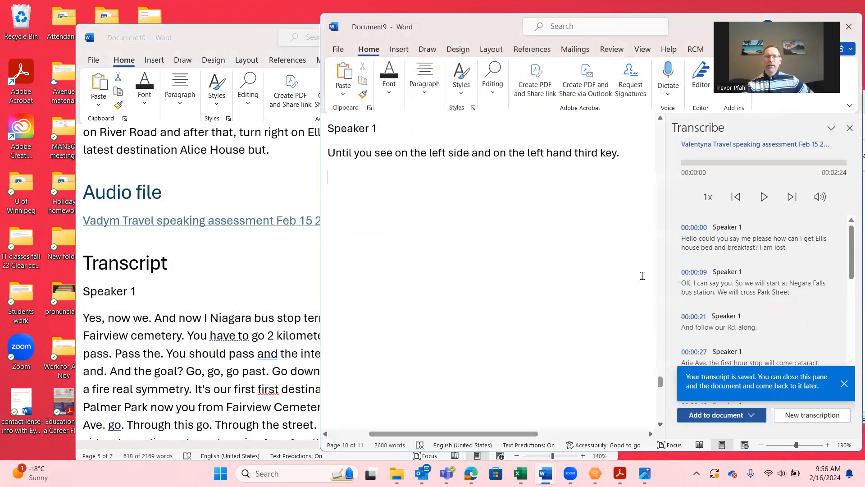
- Paste the twelfth student's copied transcript at the end of Document9 and add the thirteenth student's transcript with speakers below it
click(642, 276)
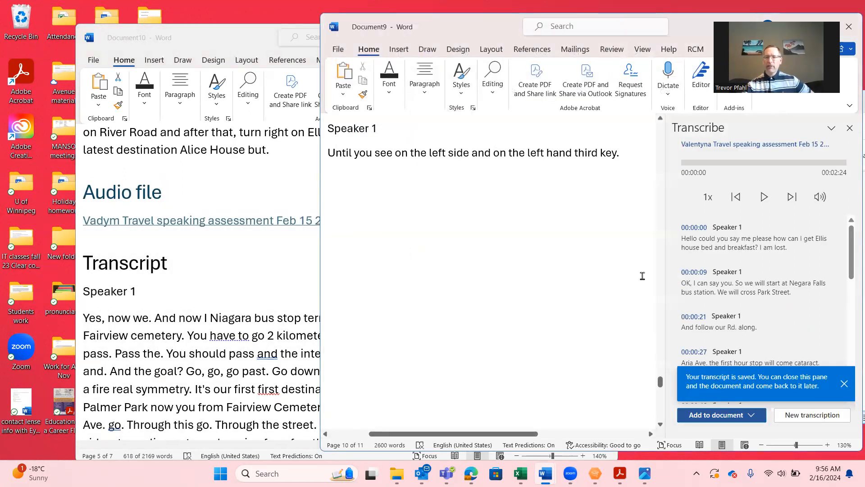
click(750, 414)
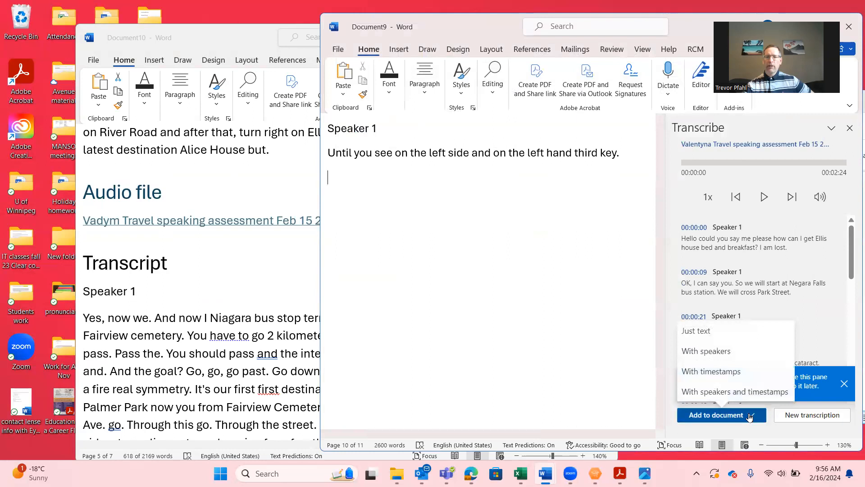
click(725, 356)
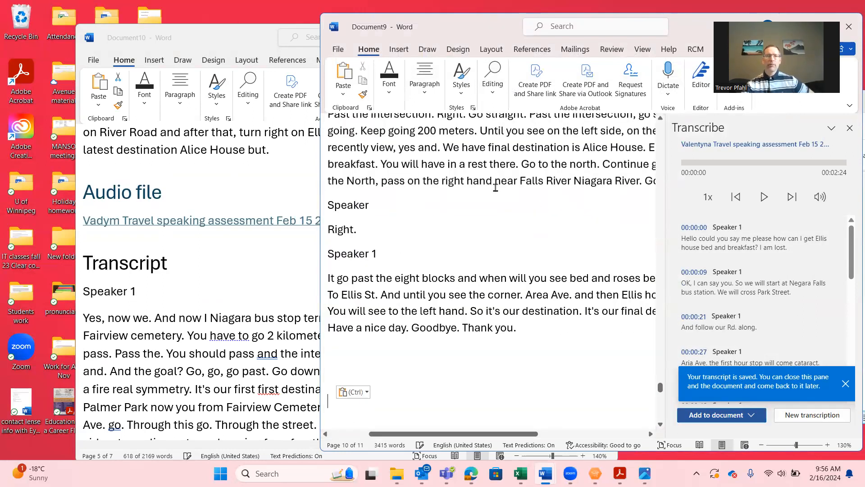
- Start a new transcription in Document9, accepting deletion of the stored transcript, and upload the fifteenth student's travel speaking recording
click(809, 414)
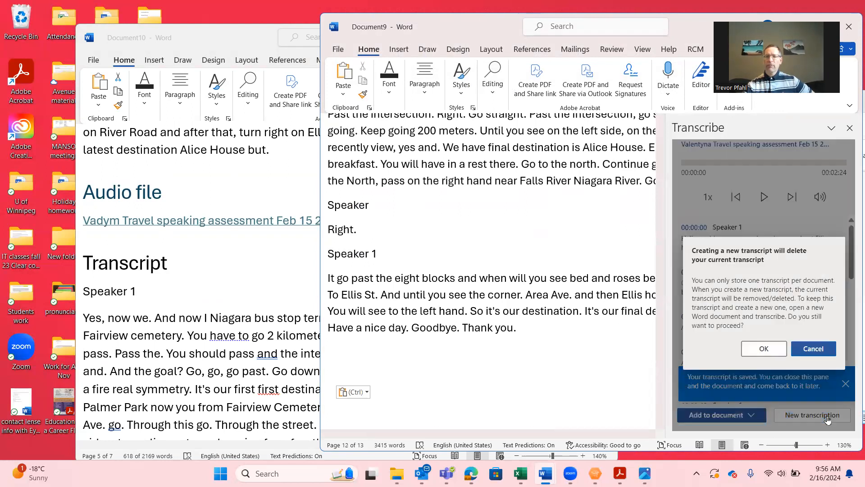
click(763, 351)
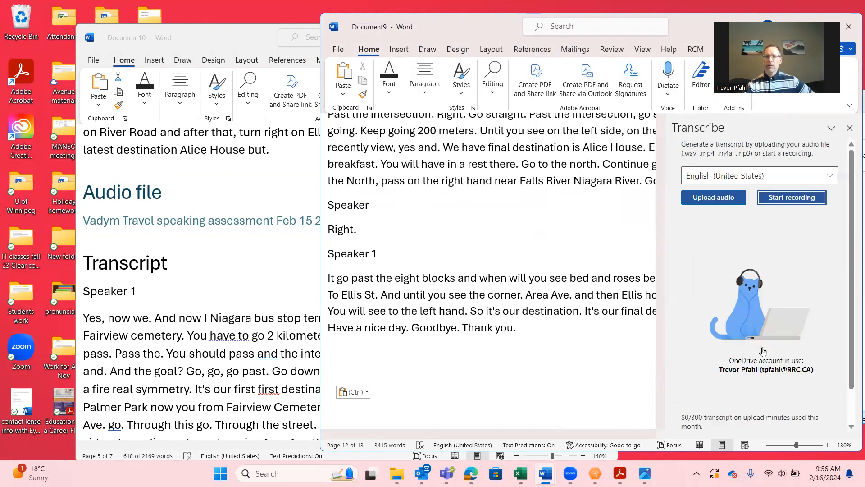
click(730, 199)
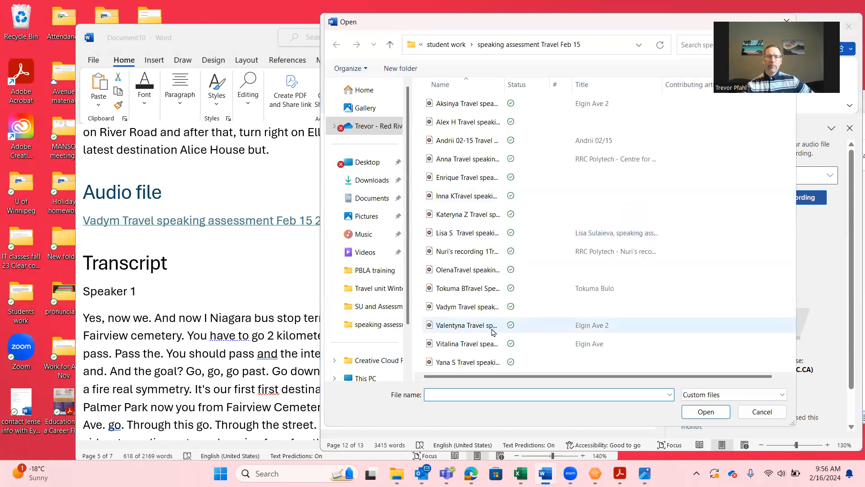
click(492, 332)
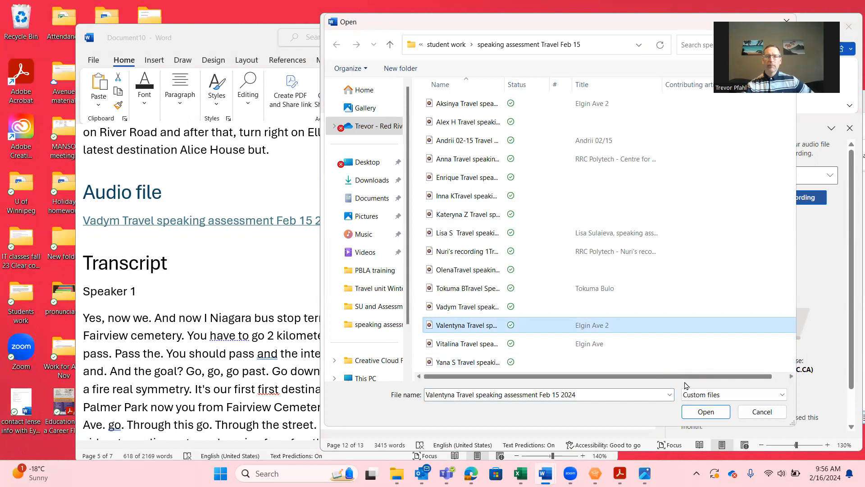
click(706, 411)
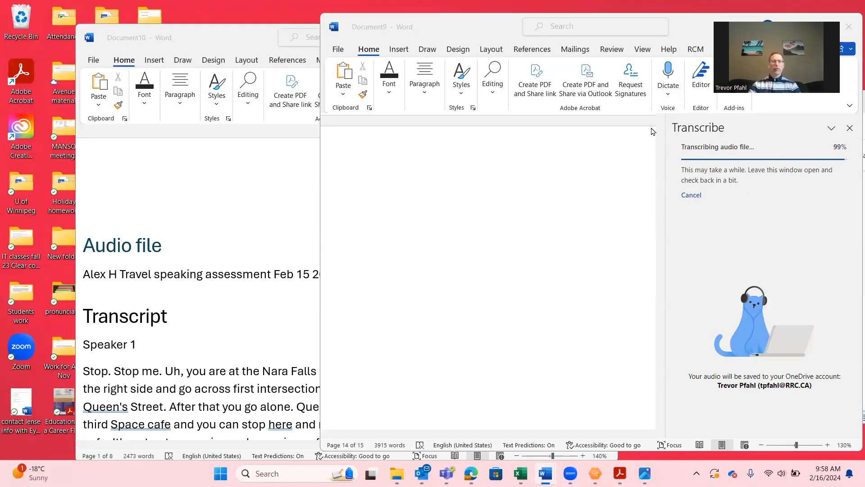
- Paste the fourteenth student's copied transcript at the end of Document9 and add the fifteenth student's transcript with speakers below it
click(506, 205)
key(ctrl+v)
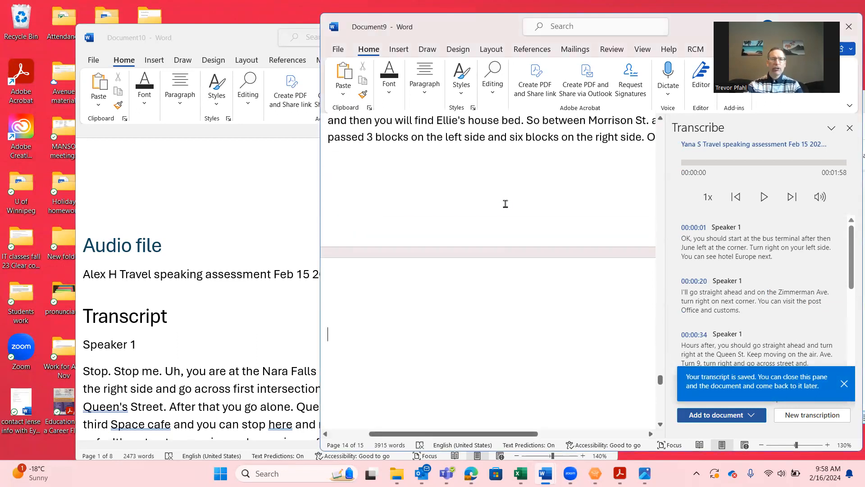
click(753, 417)
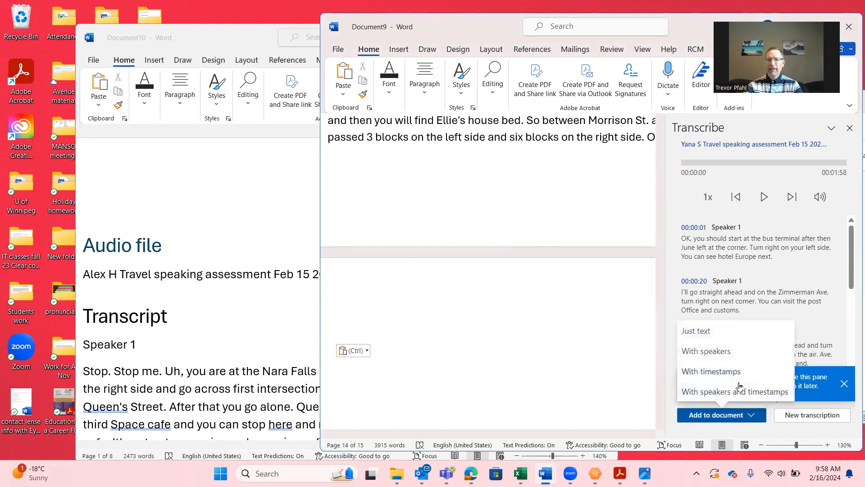
click(722, 356)
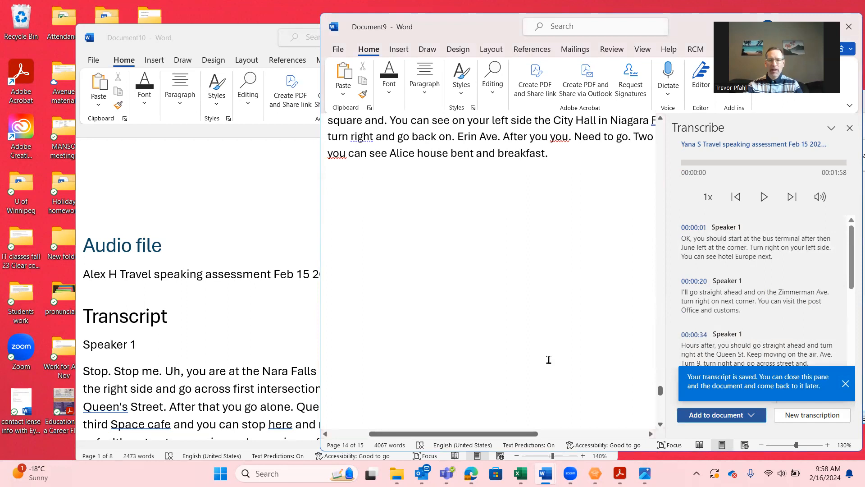
- Switch to File Explorer's speaking assessment Travel Feb 15 folder and narrow its window so that it fits beside Document9
mouse_move(448, 473)
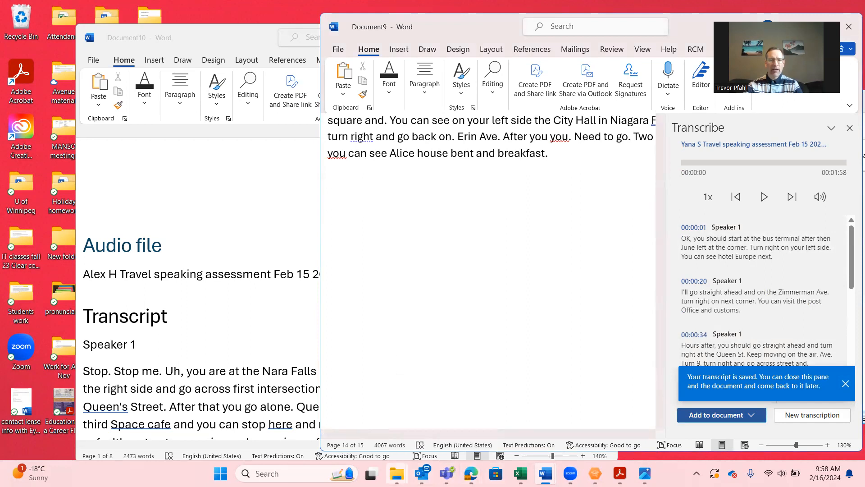
click(396, 473)
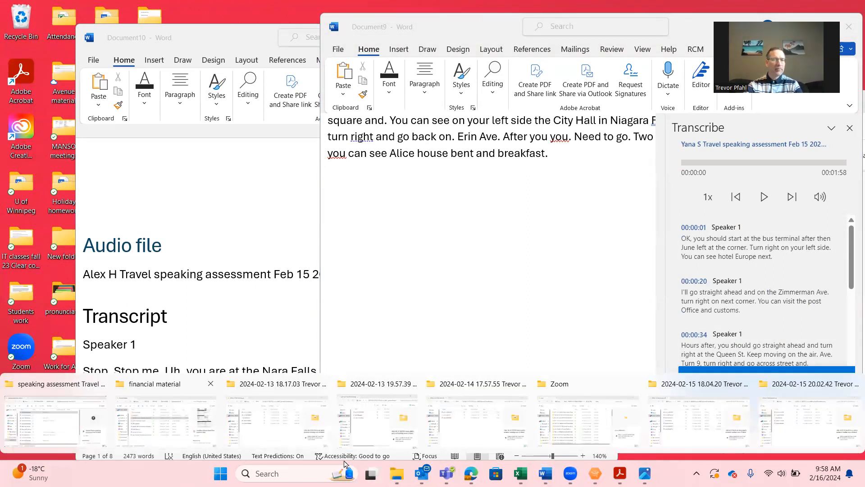
click(56, 419)
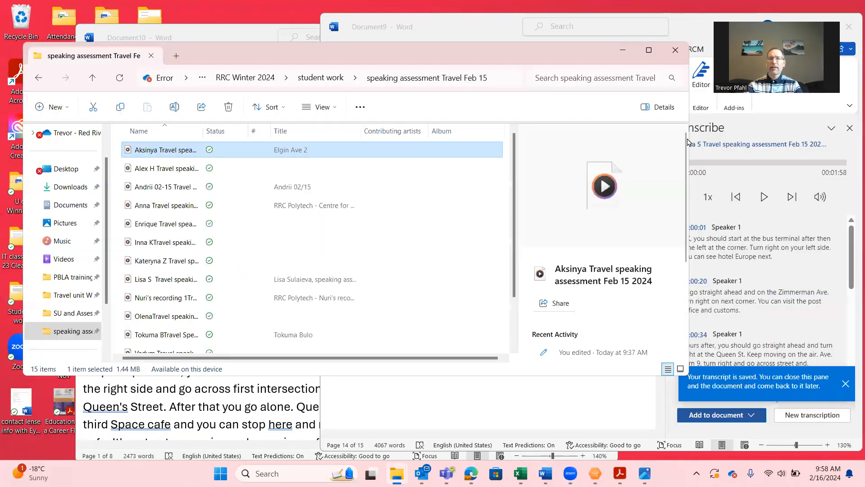
drag(692, 139, 442, 156)
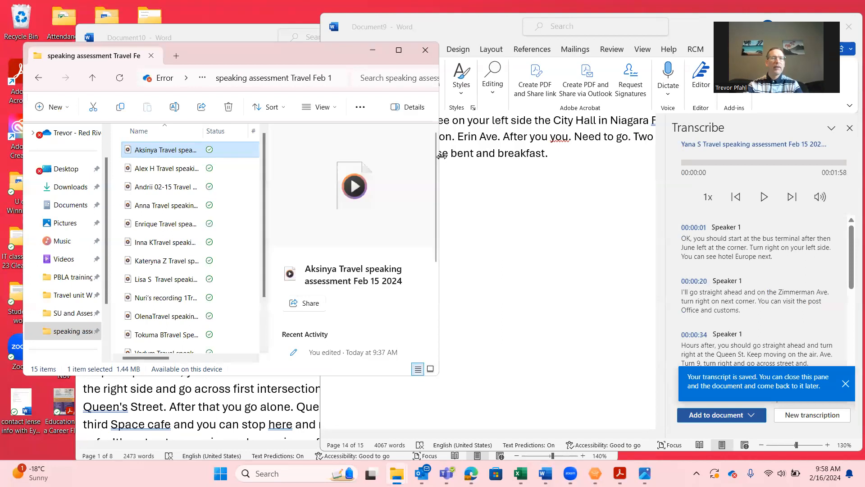
- Check Document9's transcripts from the beginning through the fifth student against the recordings folder's file list
click(538, 204)
scroll(537, 203, up, 15)
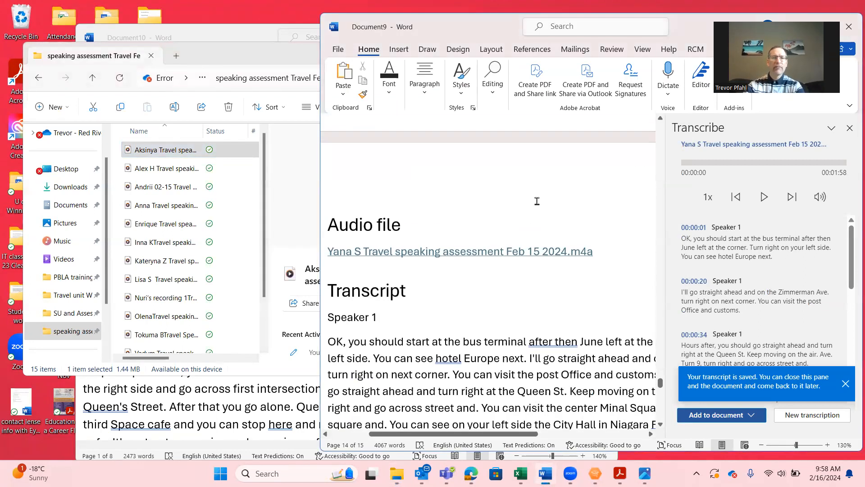
scroll(537, 201, up, 5)
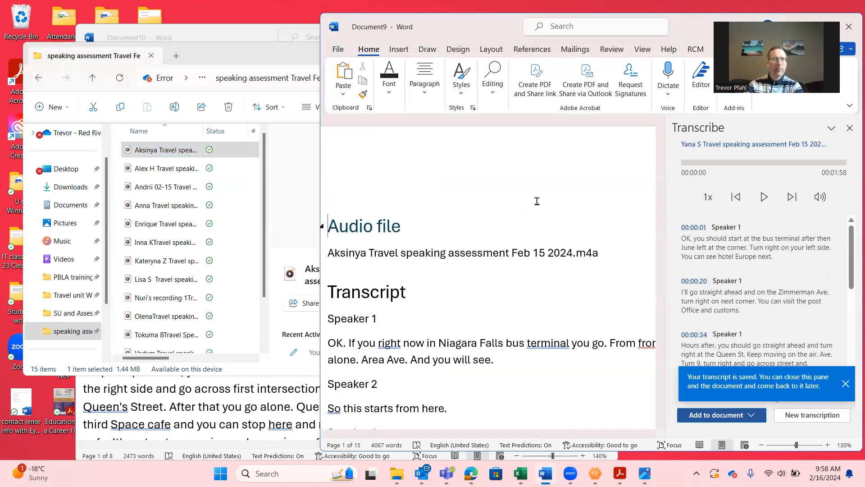
scroll(536, 201, down, 10)
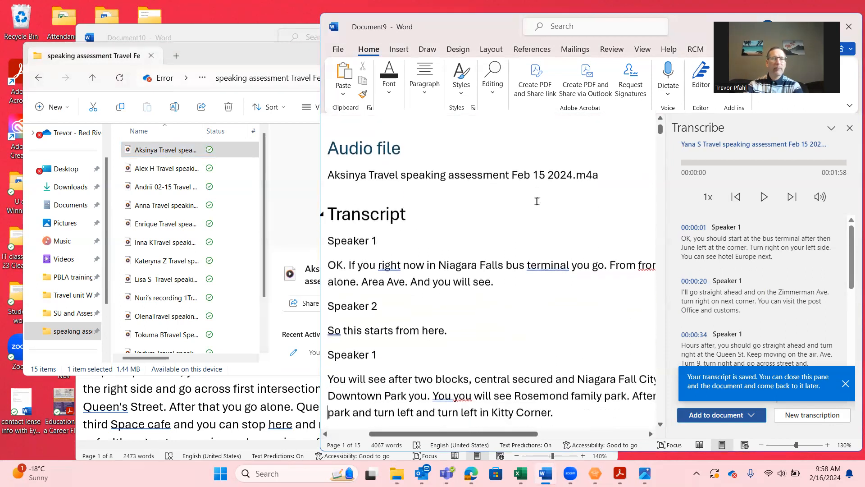
scroll(537, 201, down, 10)
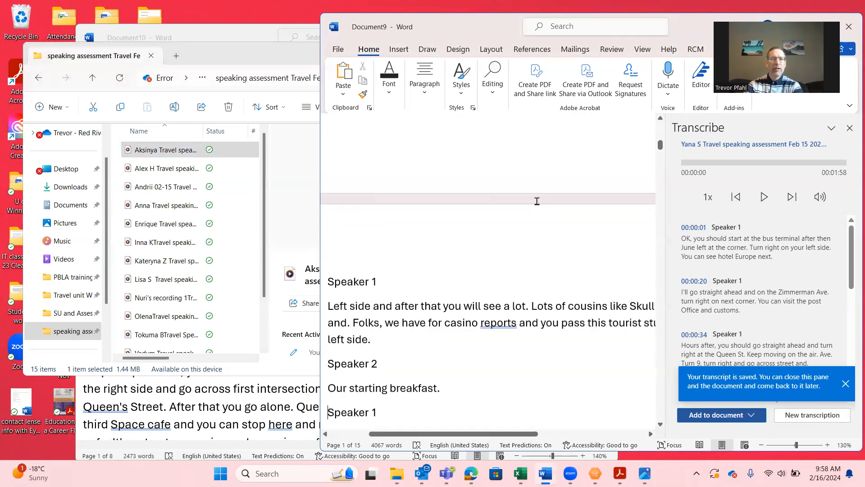
scroll(537, 201, down, 10)
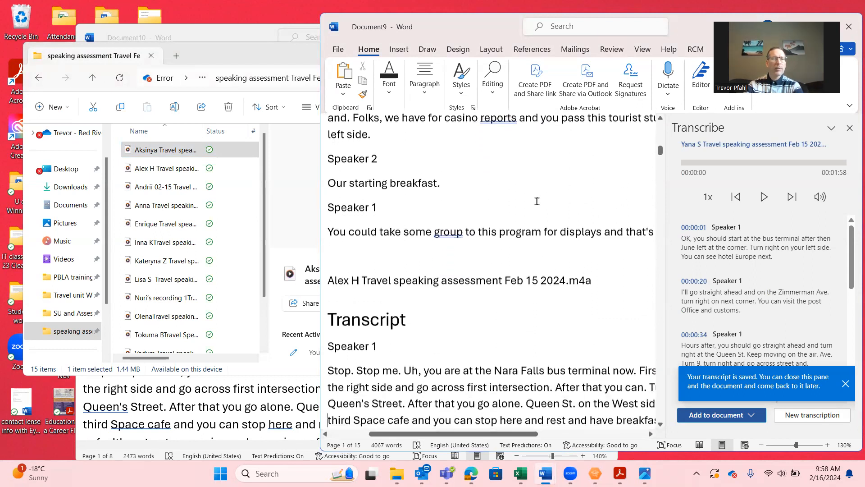
scroll(537, 201, down, 10)
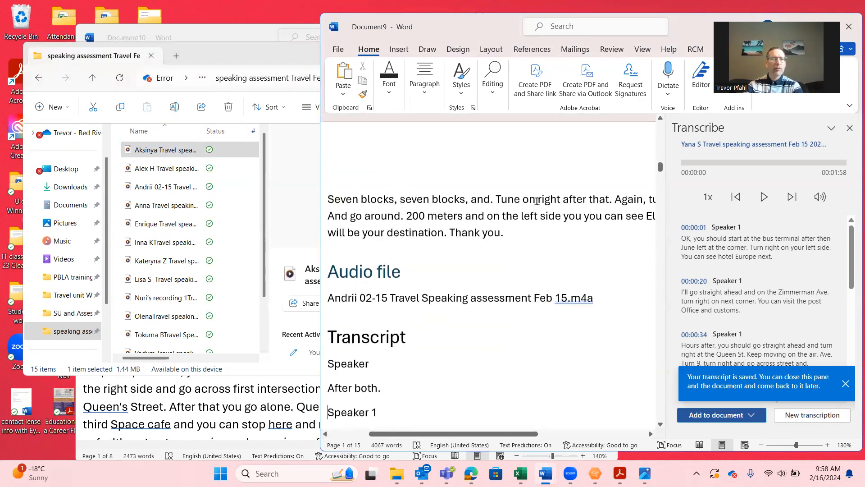
scroll(537, 200, down, 10)
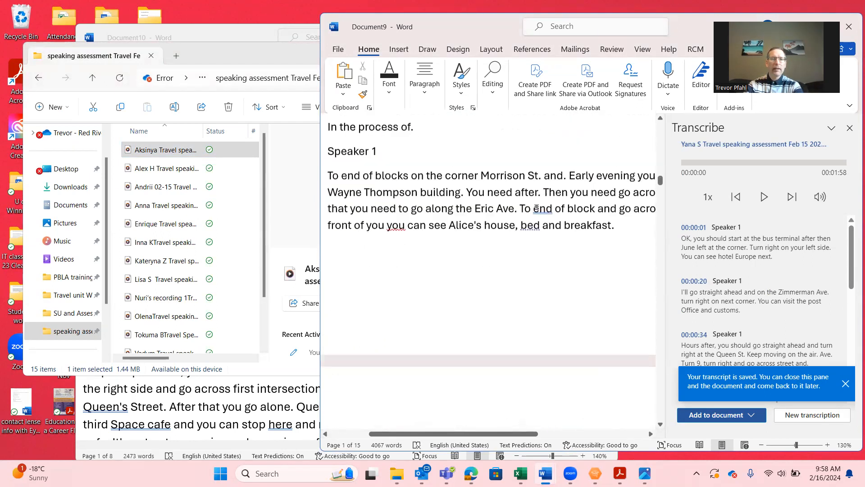
scroll(537, 201, down, 10)
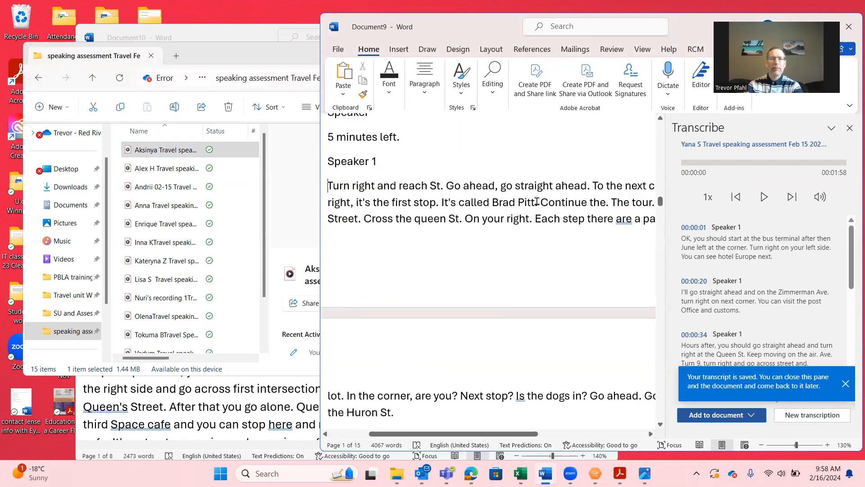
scroll(537, 201, up, 3)
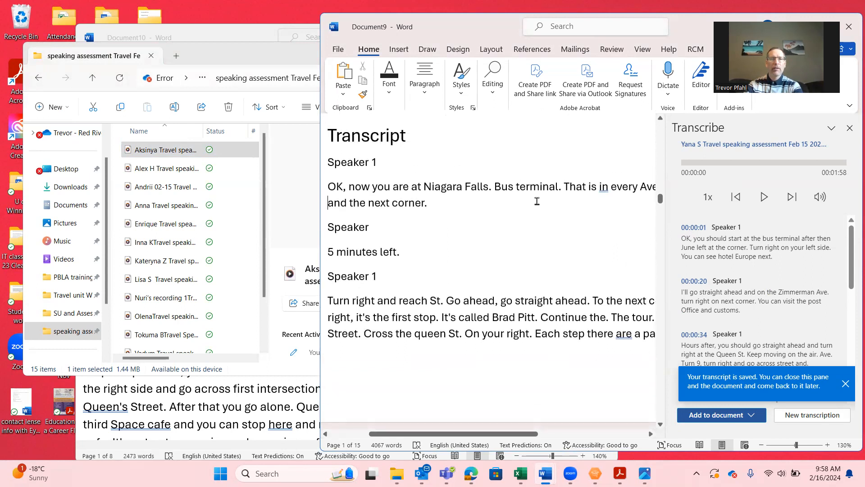
scroll(537, 201, up, 2)
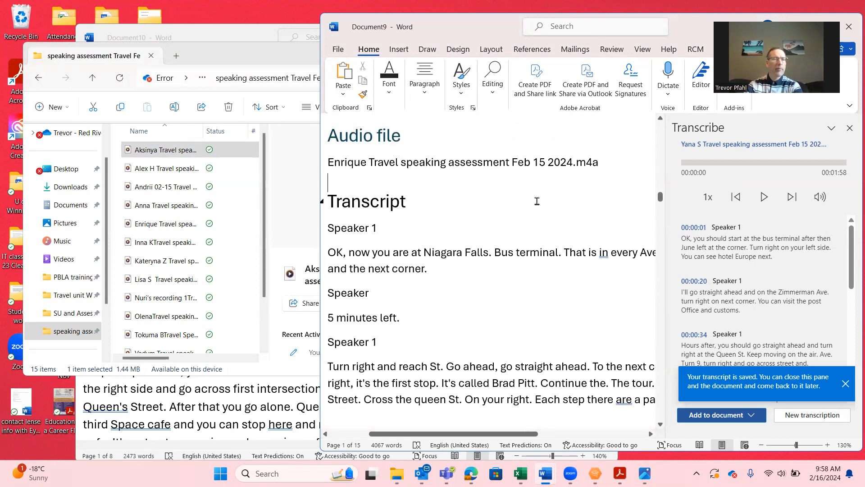
- Compare the sixth student's and following transcripts in Document9 with the recordings folder's order to find any missing one
scroll(537, 201, down, 10)
scroll(537, 201, down, 10)
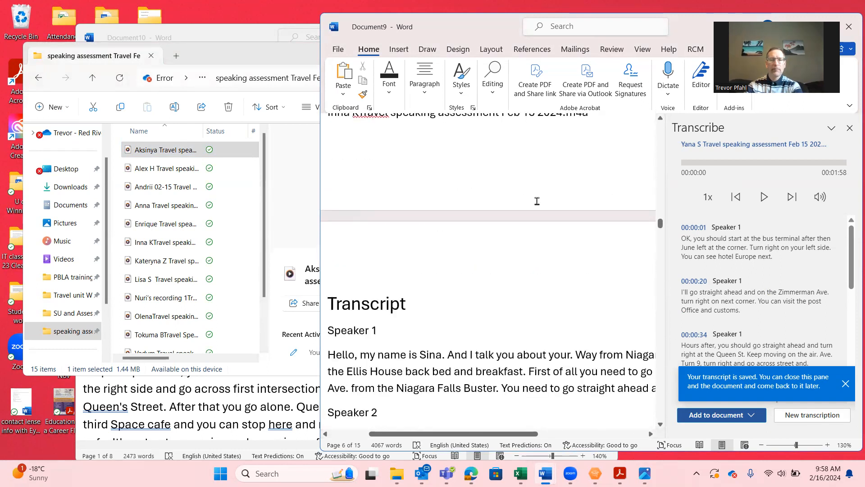
scroll(537, 201, down, 5)
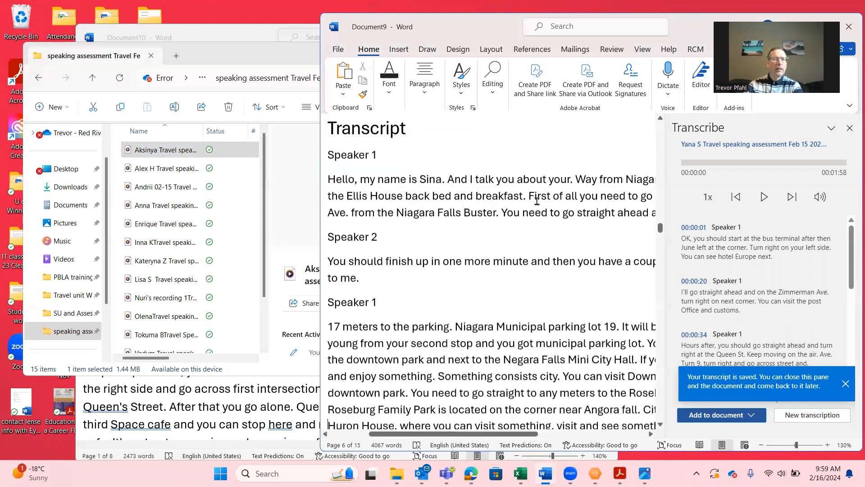
scroll(537, 201, down, 15)
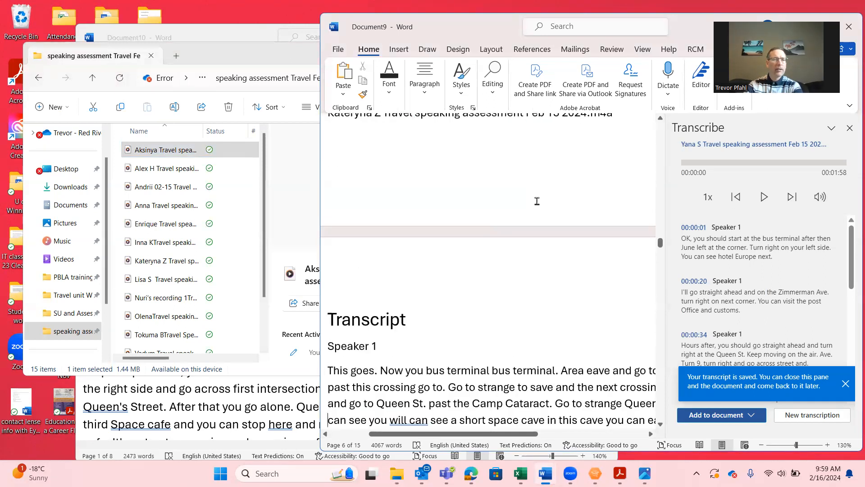
scroll(537, 201, down, 5)
scroll(536, 201, down, 10)
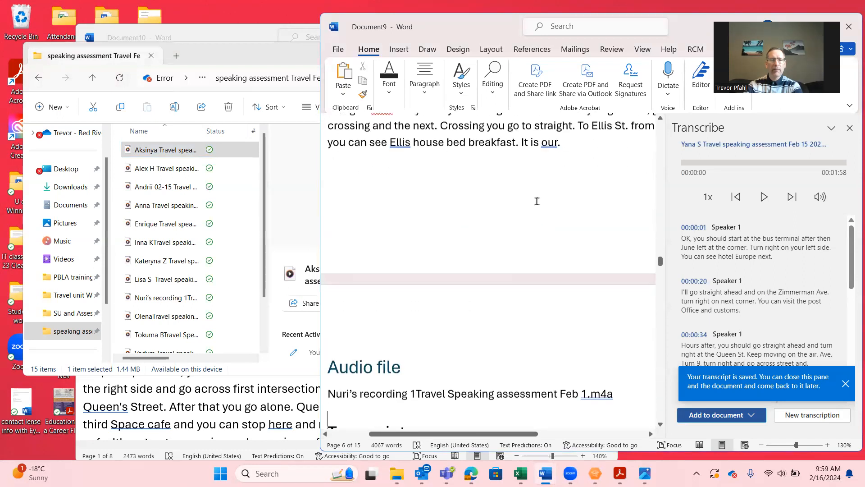
scroll(537, 201, down, 1)
scroll(537, 201, down, 3)
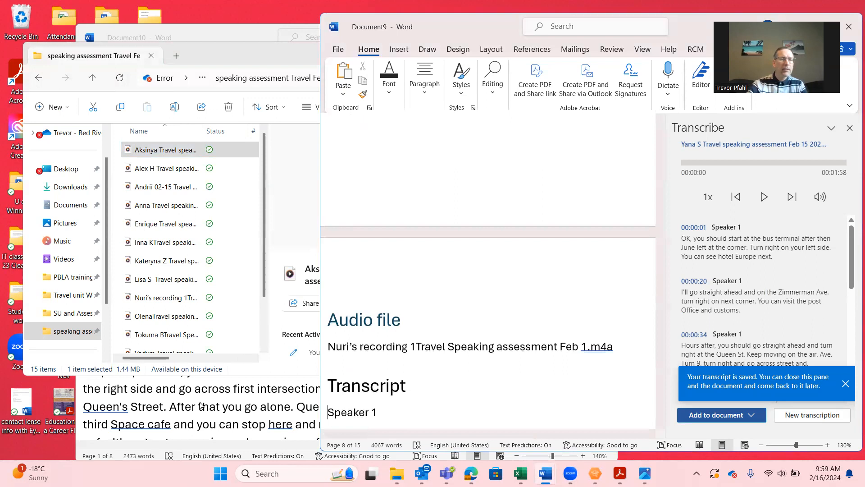
- Copy the eighth student's complete transcript from Document10 and paste it into Document9 just before the ninth student's audio file heading
click(186, 395)
scroll(185, 395, down, 20)
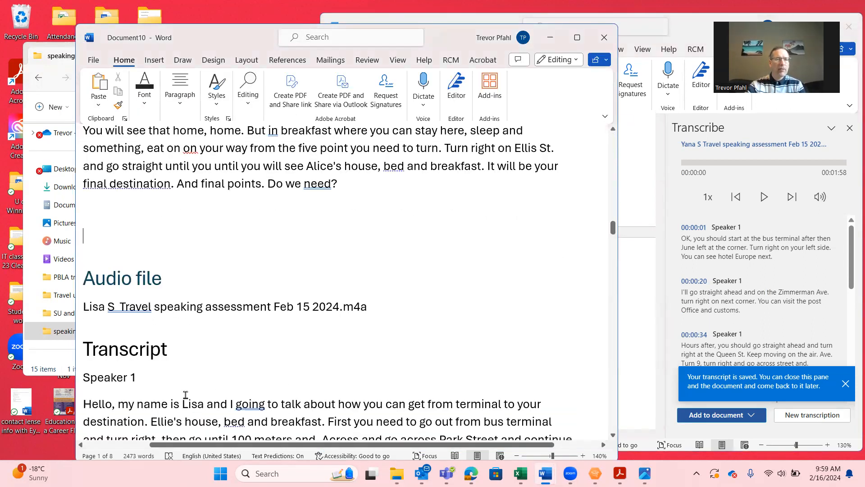
drag(206, 283, 192, 317)
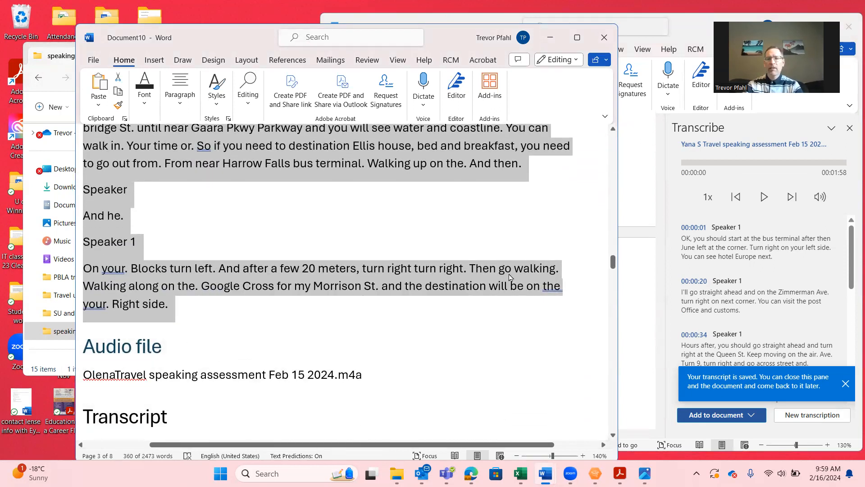
click(631, 267)
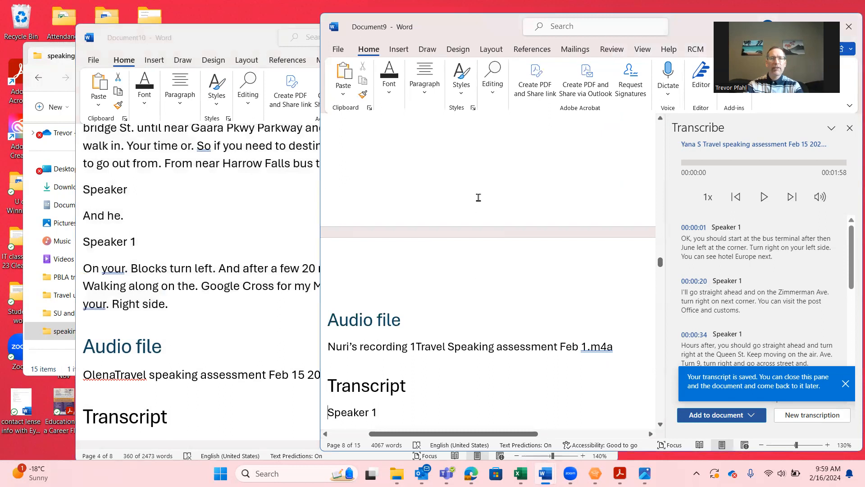
click(392, 166)
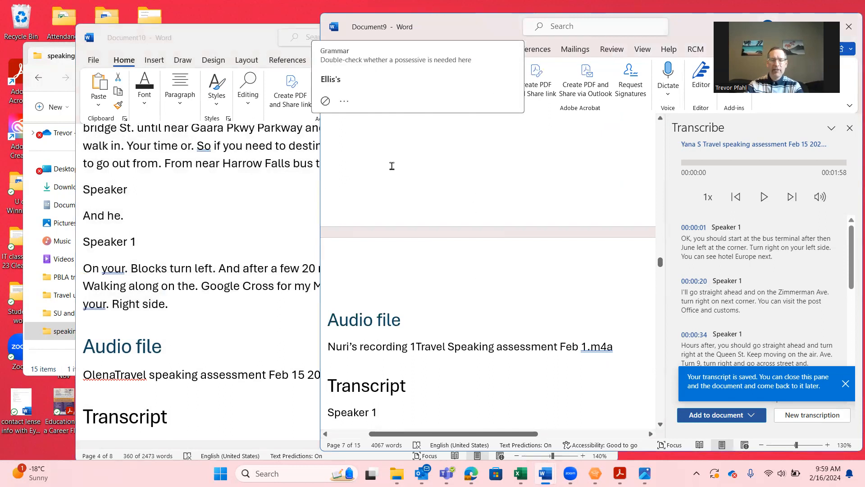
click(350, 133)
scroll(349, 134, up, 1)
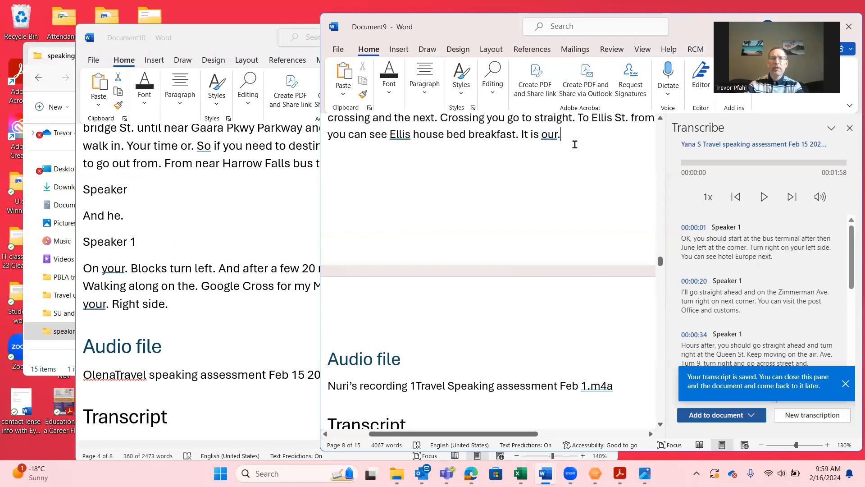
key(ctrl+v)
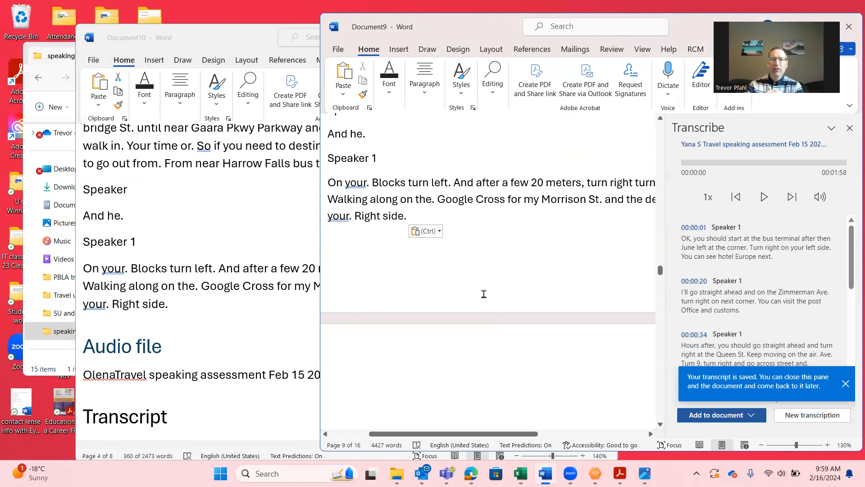
- Check Document9 from the ninth student's transcript onward against the recordings folder's file list, and switch to Document10
key(Page_Down)
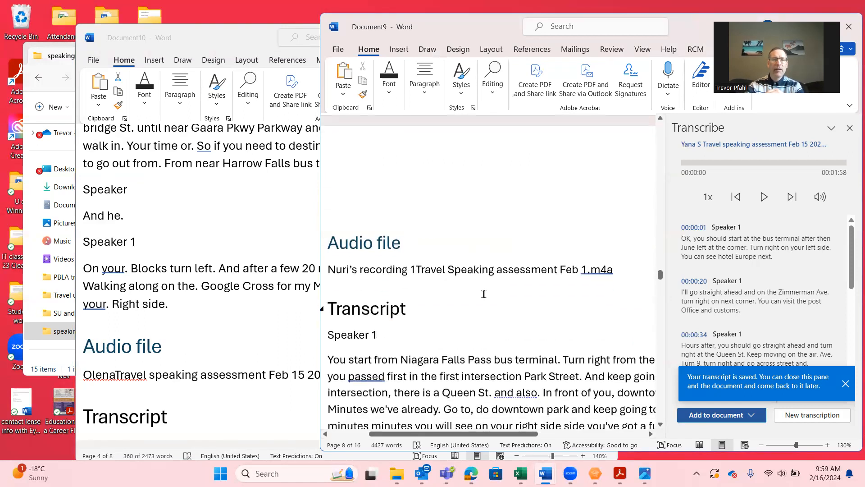
key(Page_Down)
key(Page_Down)
key(Page_Down)
key(Page_Down)
key(Page_Down)
key(Page_Down)
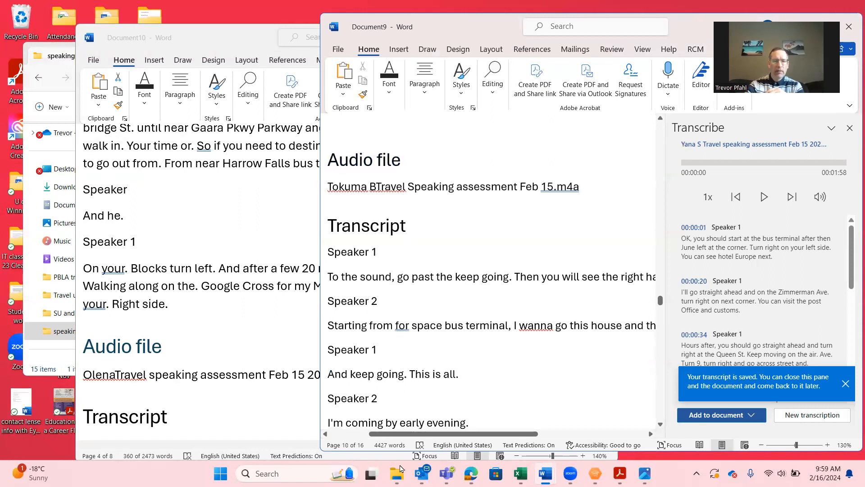
mouse_move(399, 469)
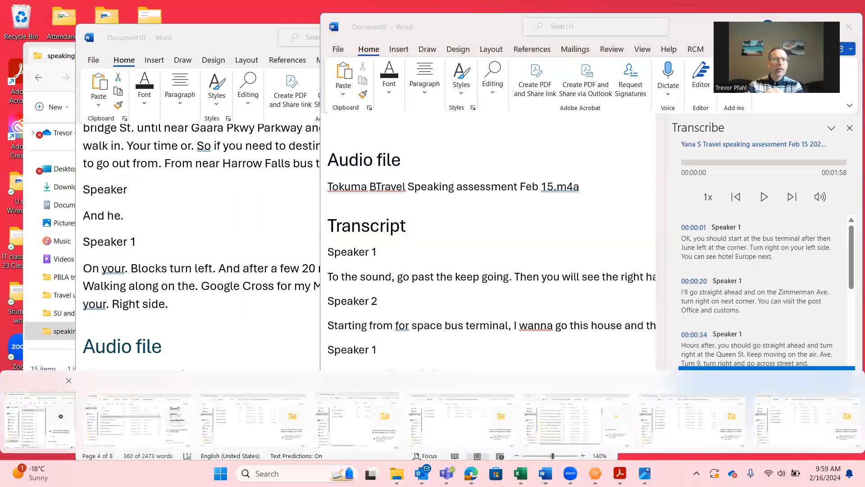
click(40, 419)
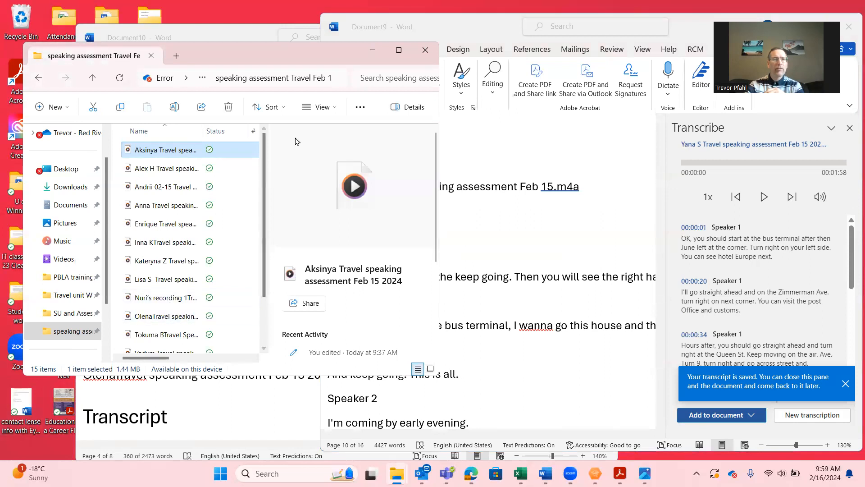
click(254, 39)
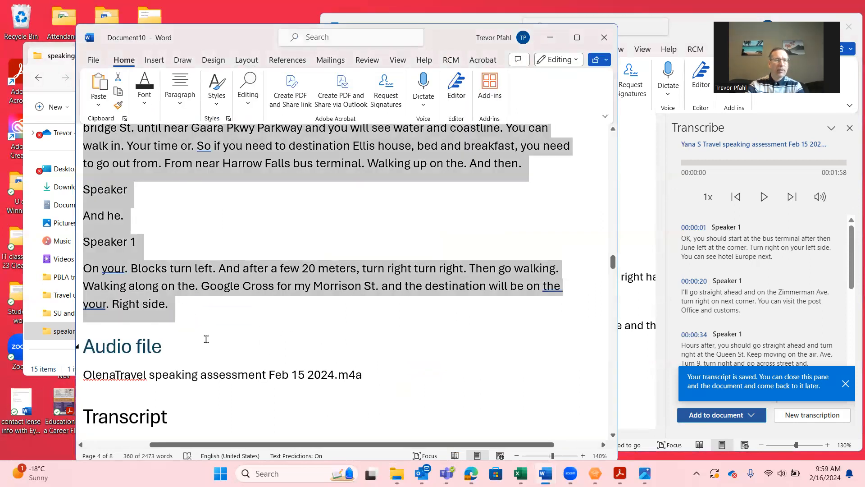
drag(205, 329, 220, 258)
double_click(199, 322)
scroll(201, 411, down, 3)
scroll(203, 415, down, 10)
scroll(204, 415, down, 12)
scroll(204, 415, down, 10)
scroll(204, 415, down, 10)
click(220, 258)
key(Page_Up)
key(Page_Up)
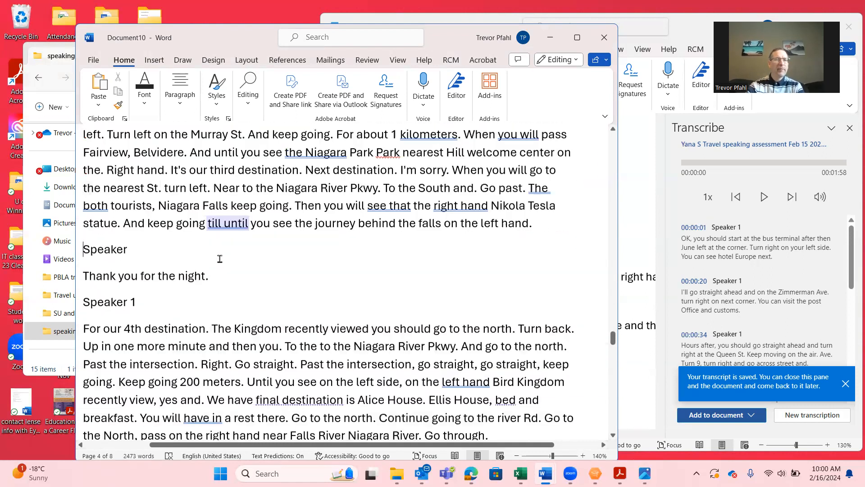
key(Page_Down)
key(Page_Up)
key(Page_Up)
key(Page_Up)
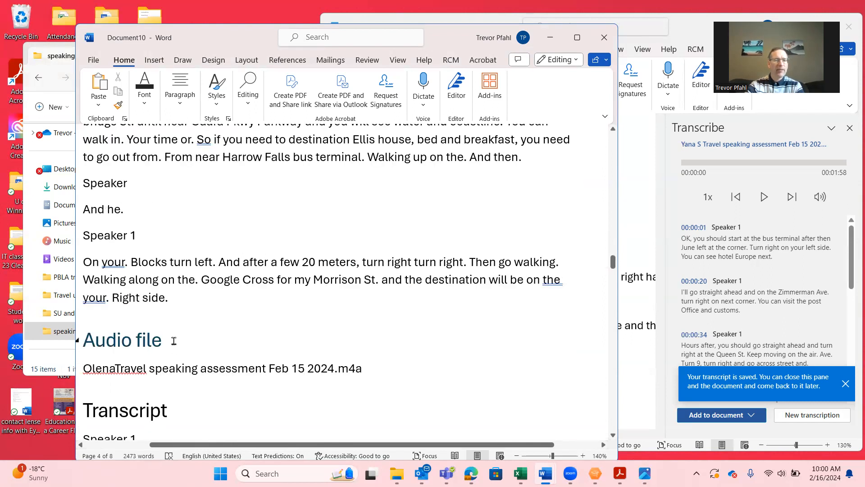
- Copy the tenth student's complete transcript from Document10 and paste it into Document9 above the eleventh student's audio file heading
drag(185, 330, 296, 174)
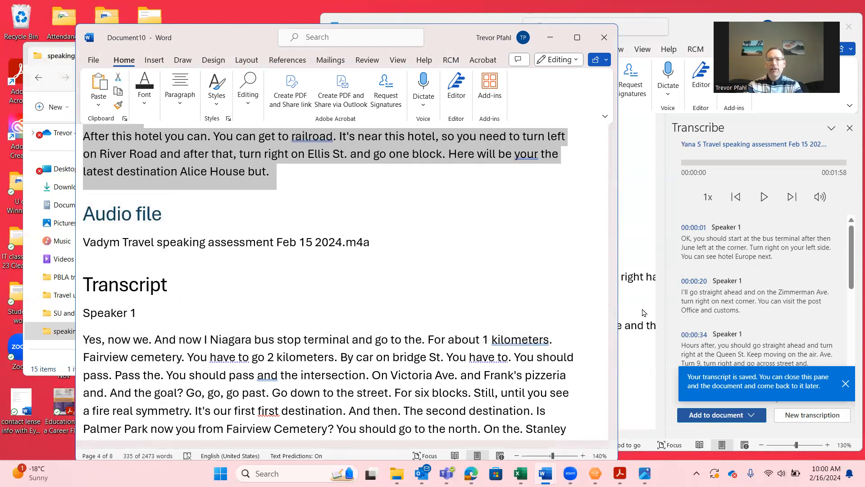
click(650, 291)
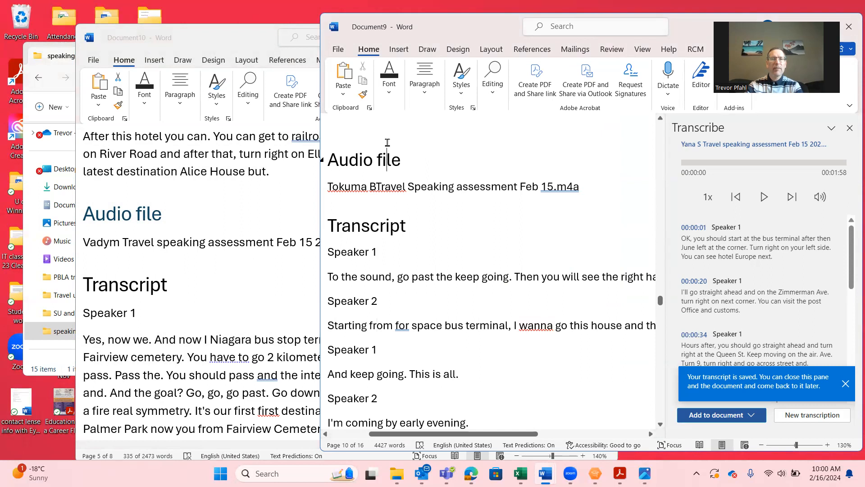
key(Up)
key(ctrl+v)
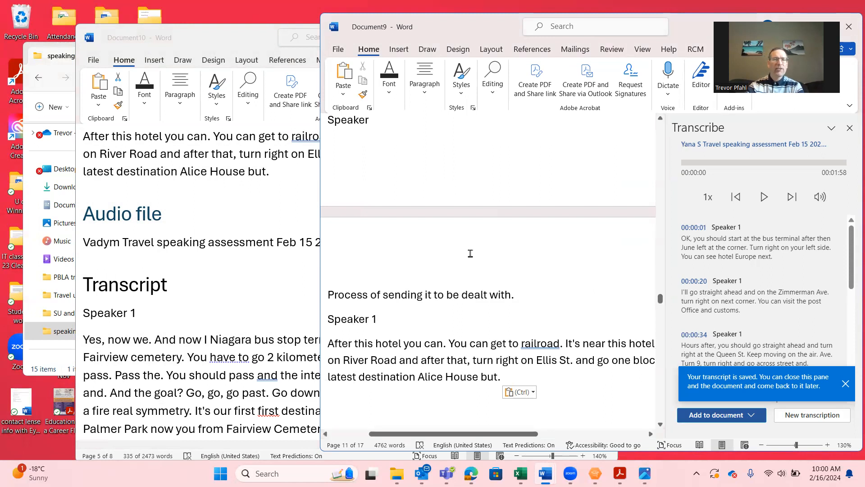
- Check Document9's transcripts from the eleventh student onward for any further missing recordings
scroll(470, 254, down, 5)
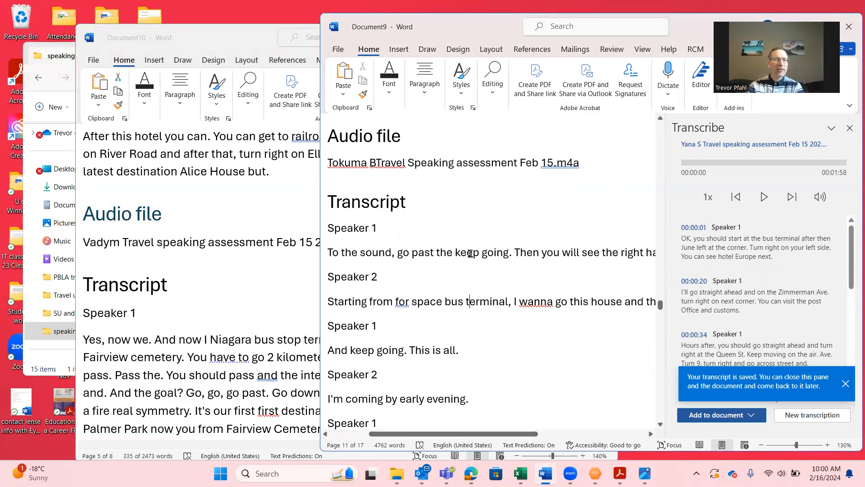
scroll(470, 253, down, 15)
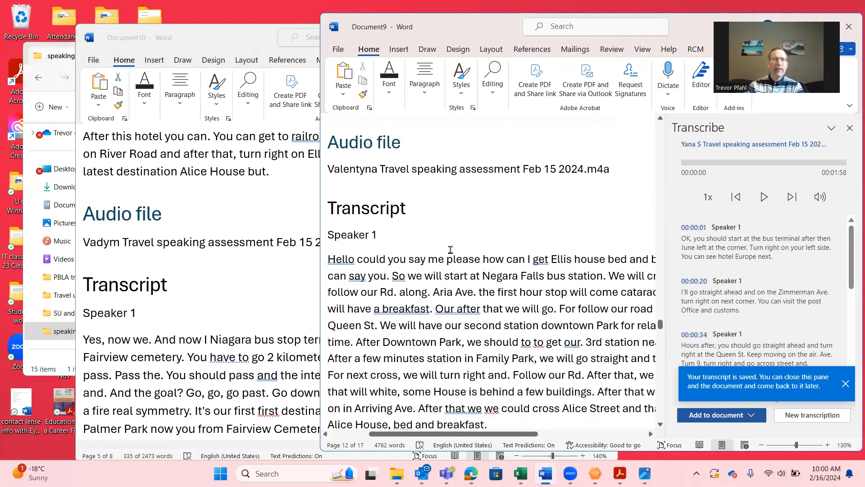
scroll(406, 252, down, 6)
key(Page_Down)
key(Page_Up)
key(Page_Up)
key(Page_Down)
key(Page_Down)
key(Page_Down)
key(Page_Down)
key(Page_Down)
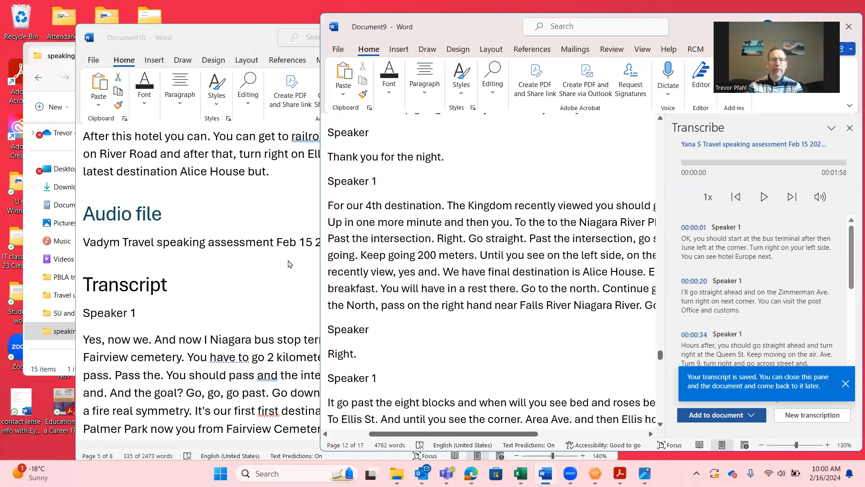
key(Page_Up)
key(Page_Down)
key(Page_Down)
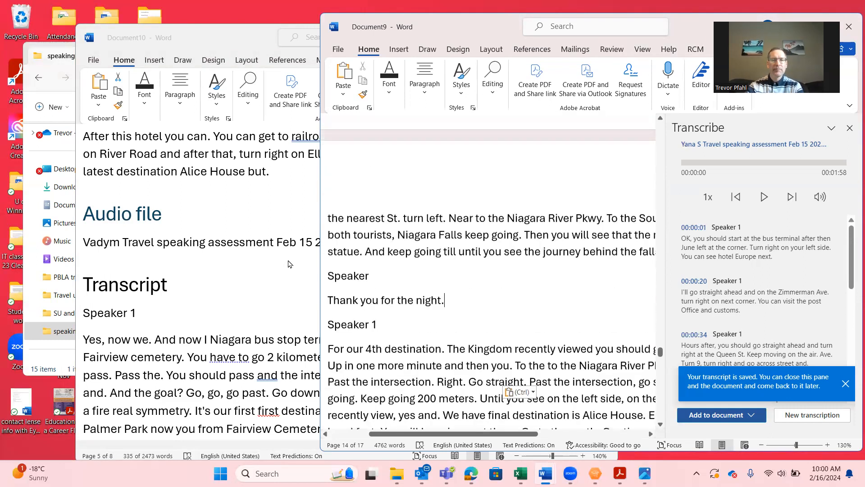
- Compare the remaining transcripts in Document10 with those in Document9, checking Document9 through to its end for missing recordings
click(217, 303)
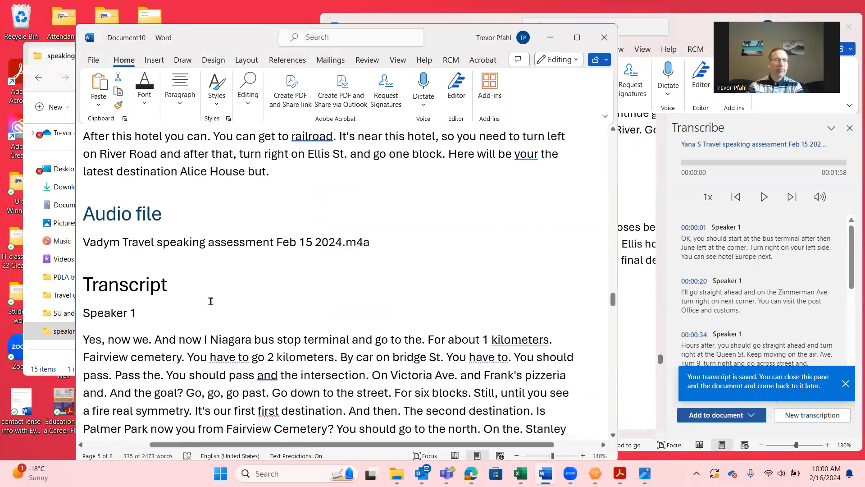
scroll(211, 301, down, 10)
scroll(210, 301, down, 6)
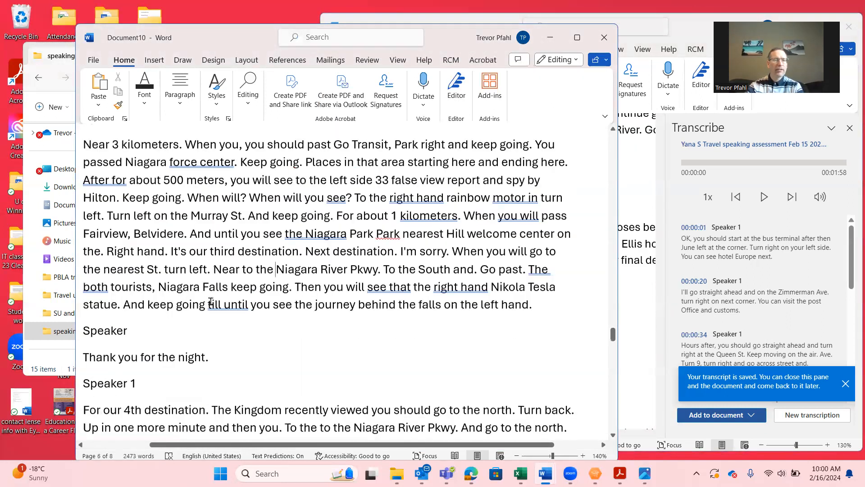
key(Page_Down)
key(Page_Down)
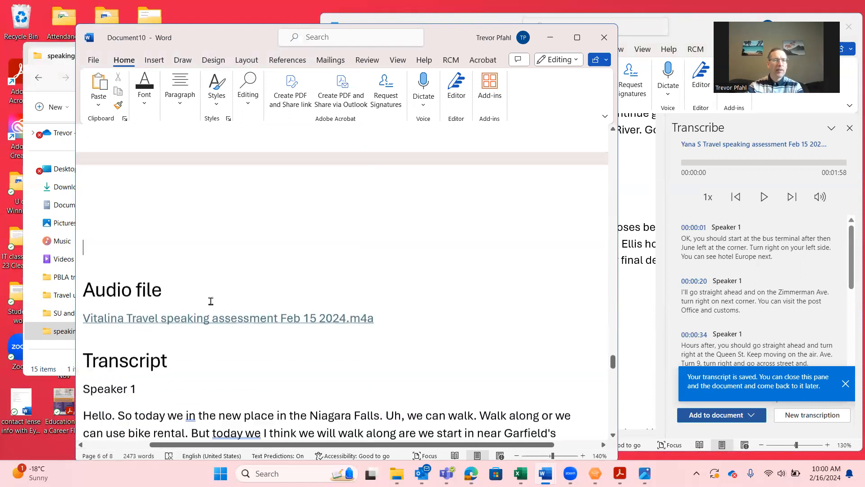
click(637, 292)
scroll(638, 293, down, 15)
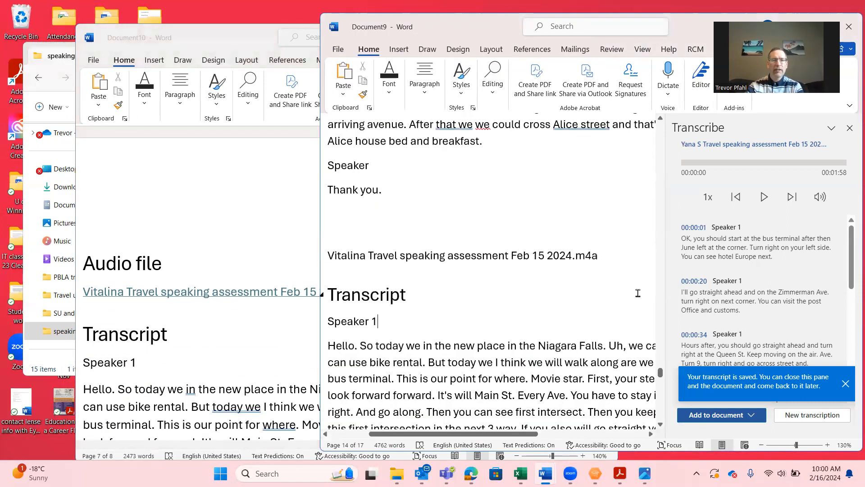
key(Page_Down)
key(Page_Down)
key(Page_Up)
key(Page_Up)
key(Page_Down)
key(Page_Down)
key(Page_Down)
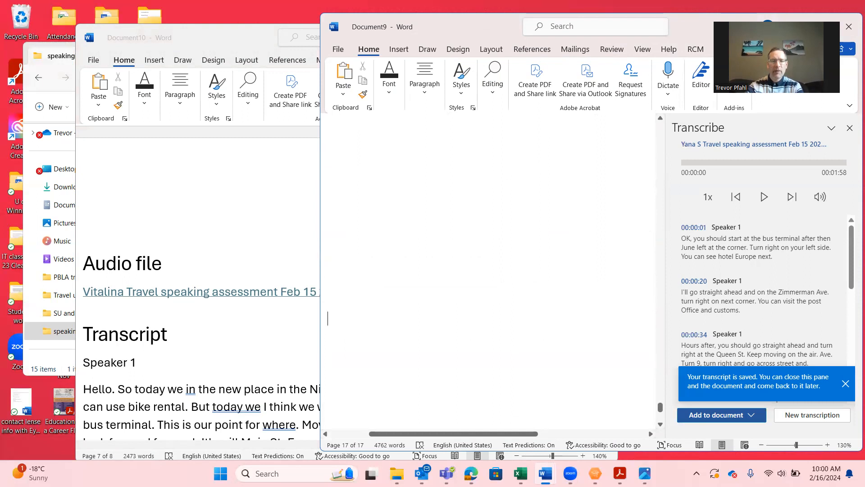
- Delete the surplus blank lines after the last student's transcript at the end of Document9
key(Up)
key(Up)
key(Up)
key(Up)
key(Up)
key(Up)
key(Up)
key(Up)
key(Up)
key(Up)
key(Up)
key(Up)
key(Up)
key(Up)
key(Up)
key(Up)
key(Up)
key(Up)
key(Up)
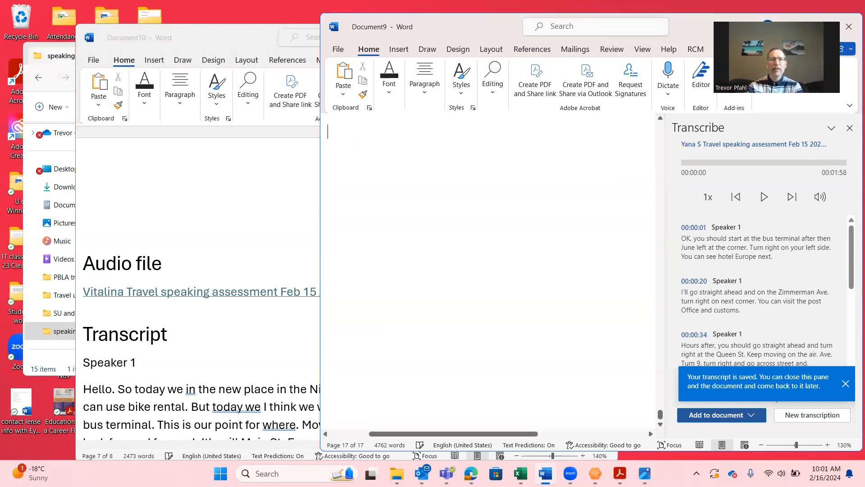
key(Up)
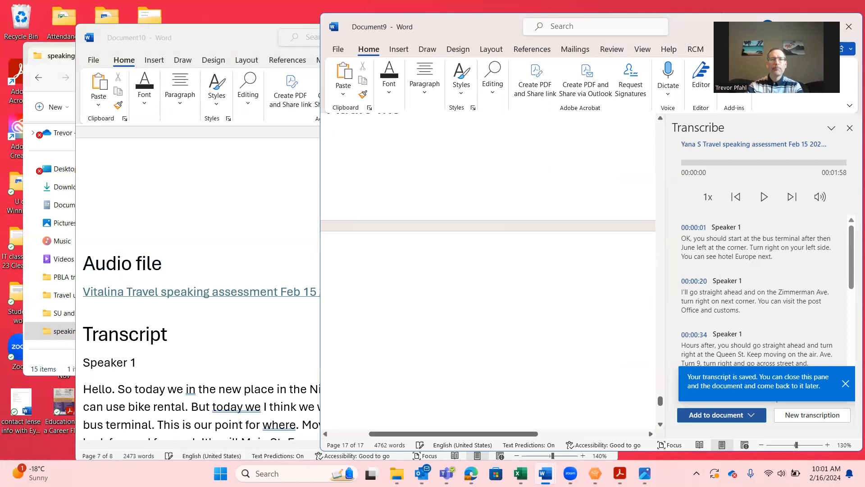
key(Up)
key(Up)
key(Up)
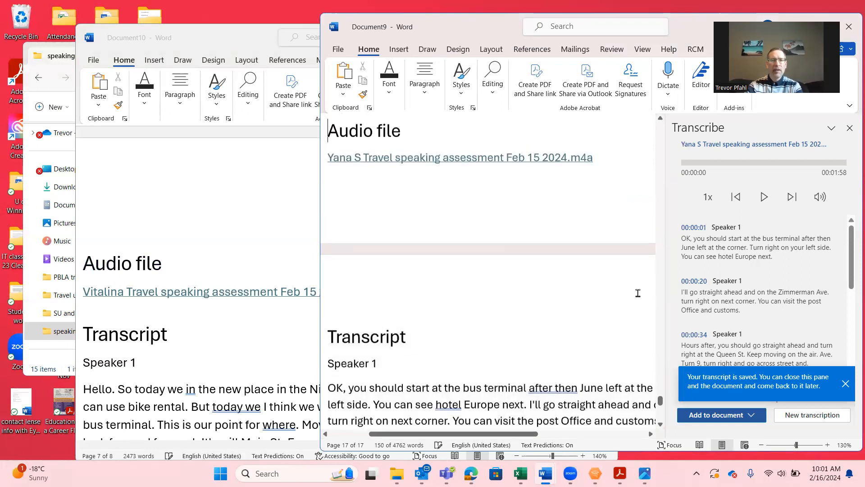
key(Down)
key(Down)
key(Down)
key(Down)
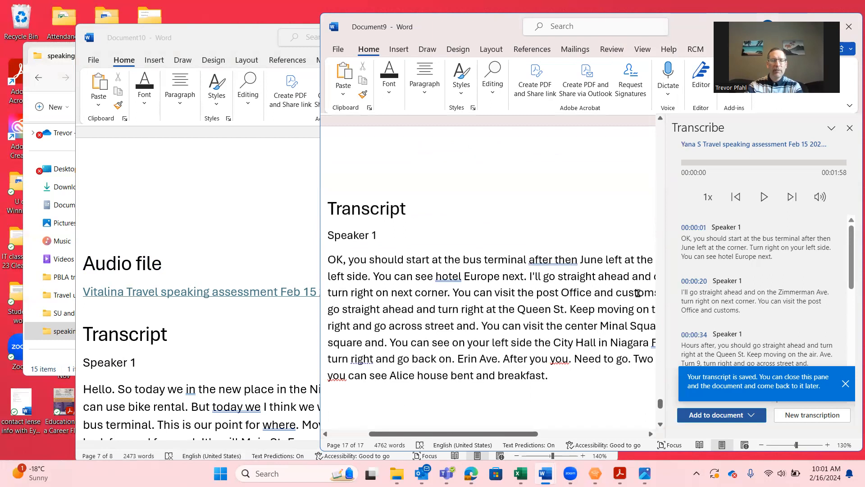
key(Return)
key(Return)
key(Return)
key(Return)
key(Return)
key(Return)
key(Return)
key(Return)
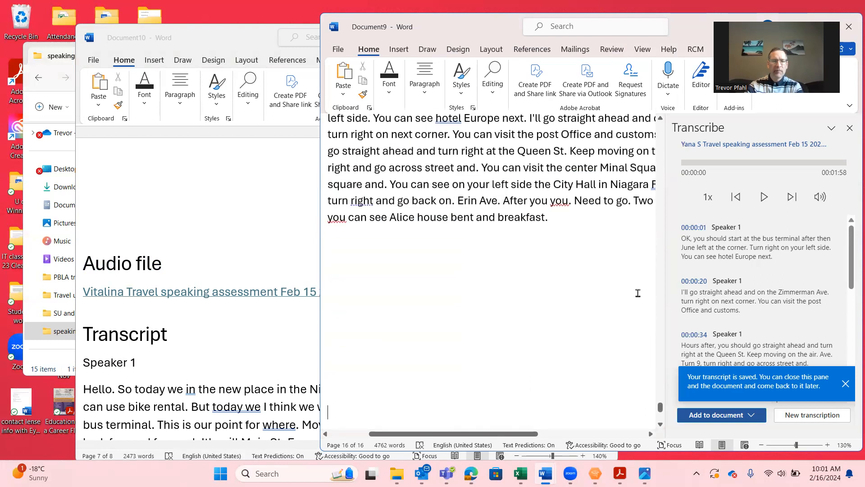
key(Return)
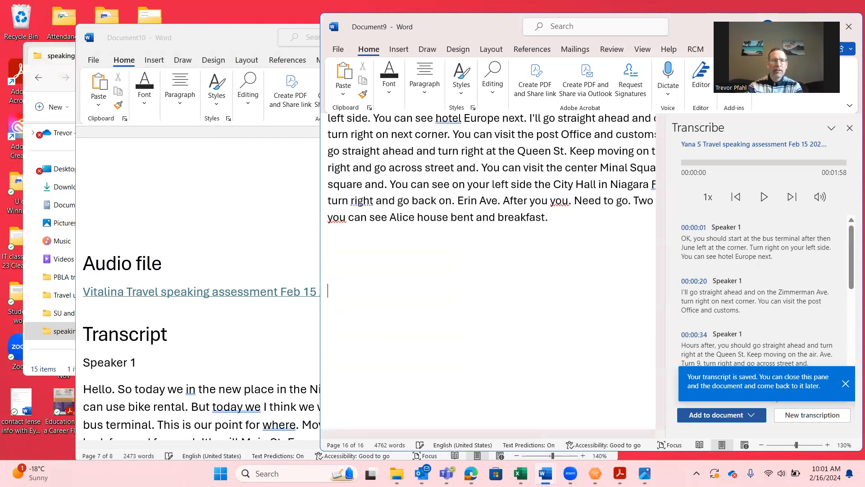